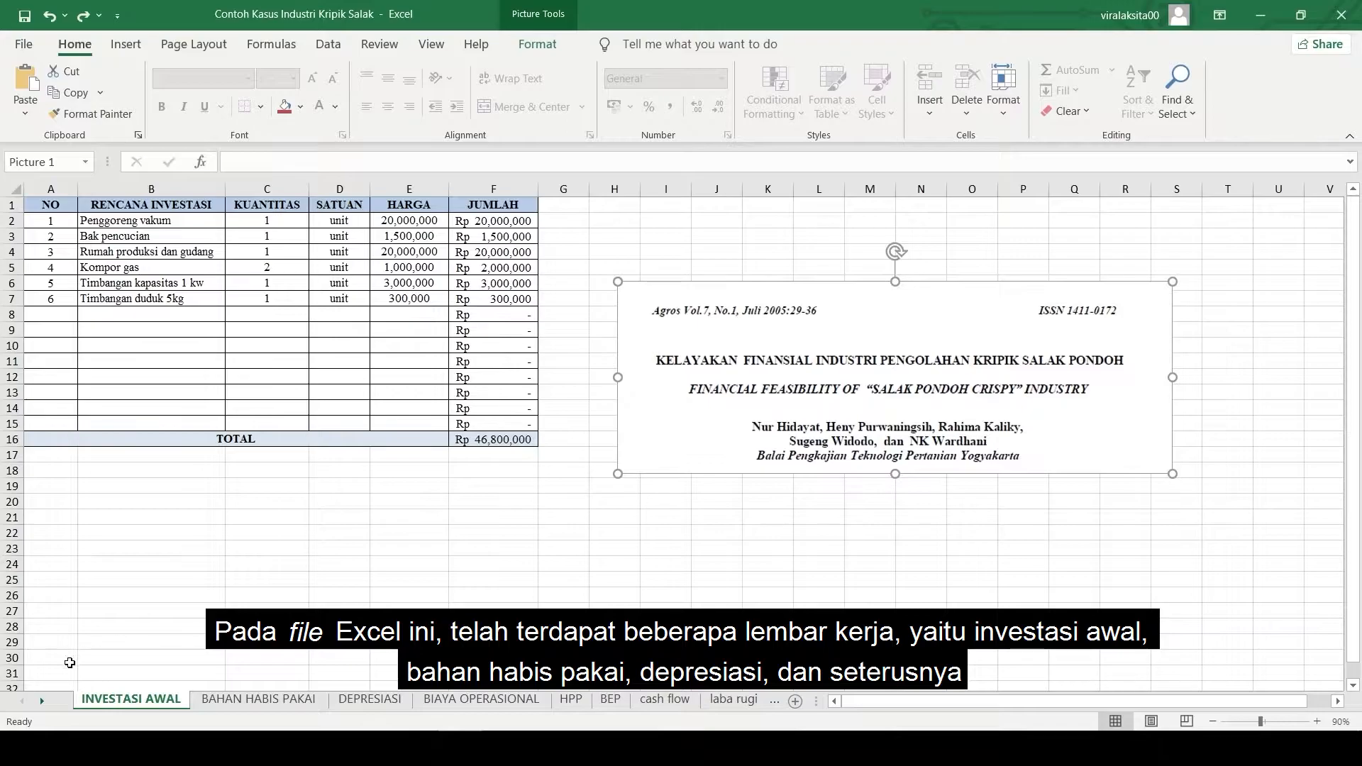
Look through every worksheet of the workbook, from BAHAN HABIS PAKAI to Sumber data, and return to the INVESTASI AWAL sheet.
click(213, 701)
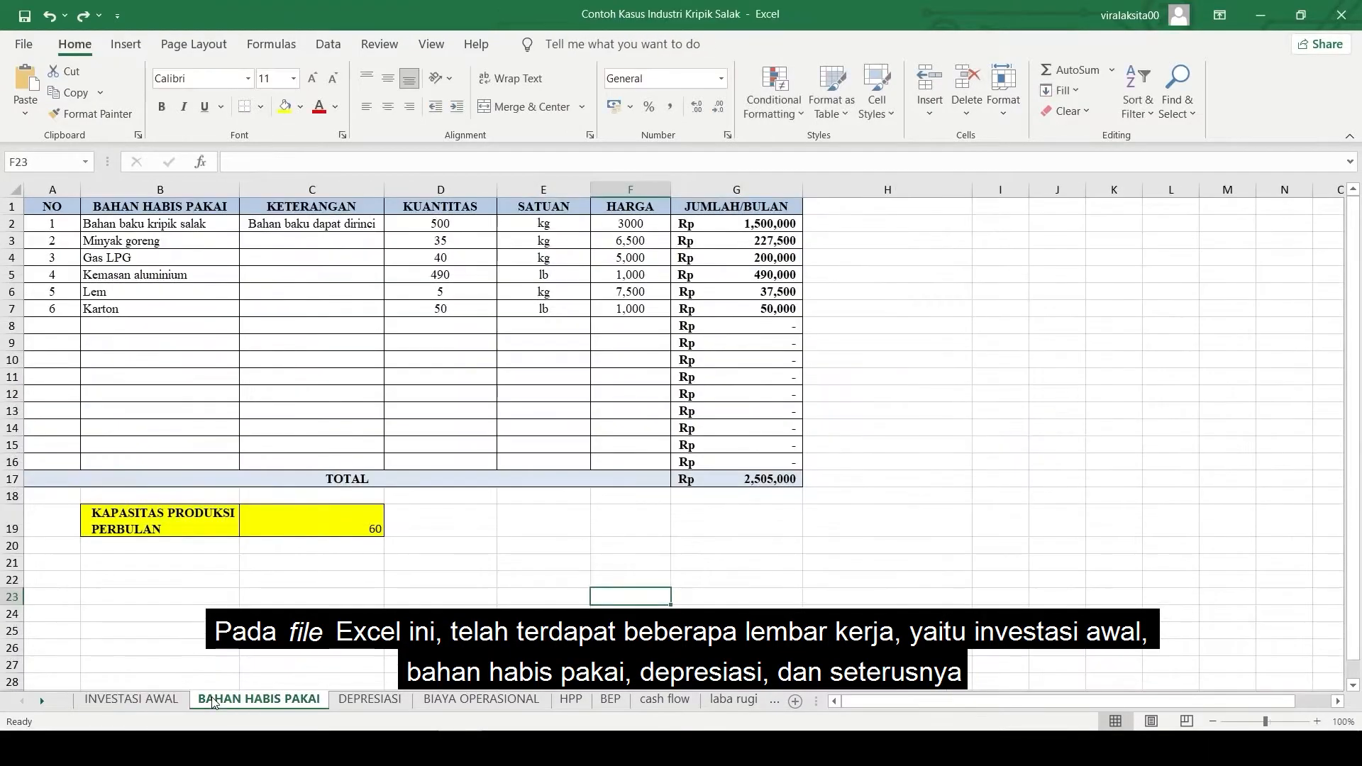
click(336, 703)
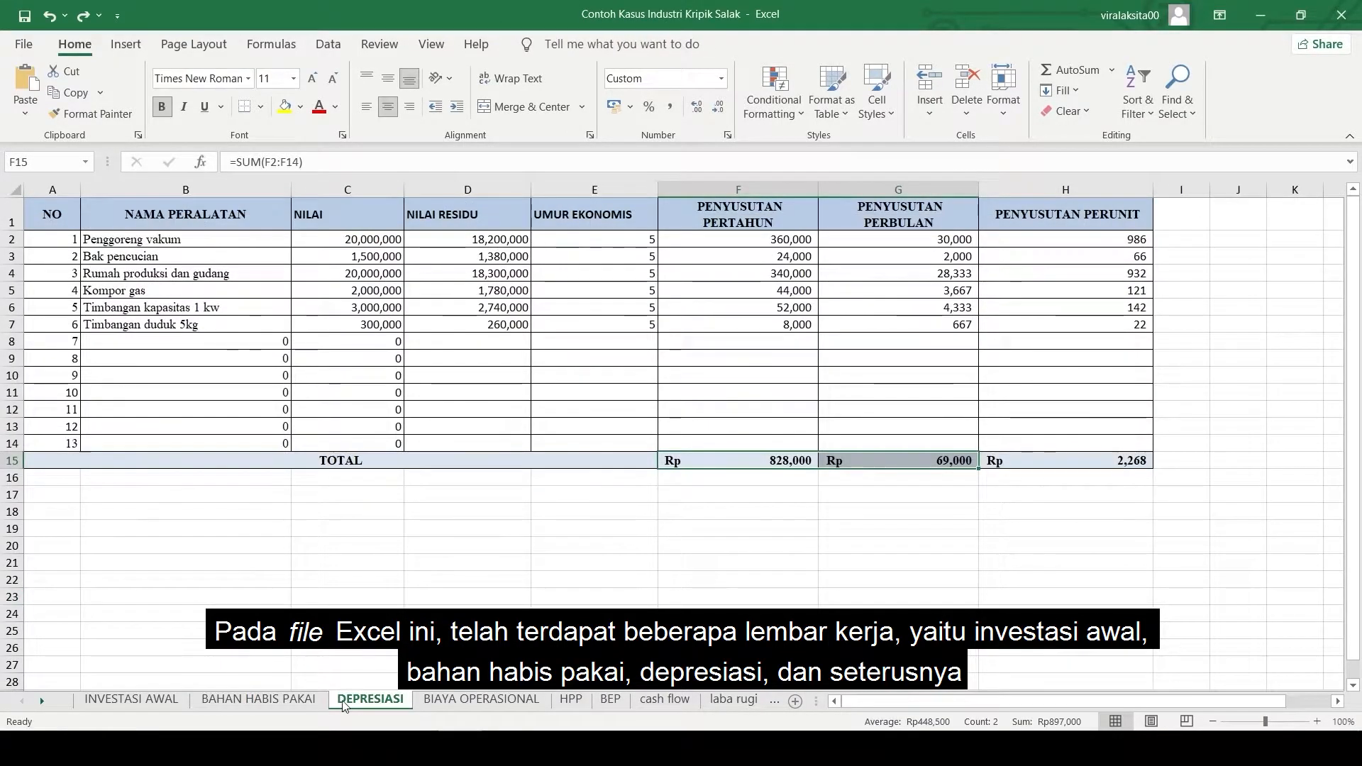
click(454, 702)
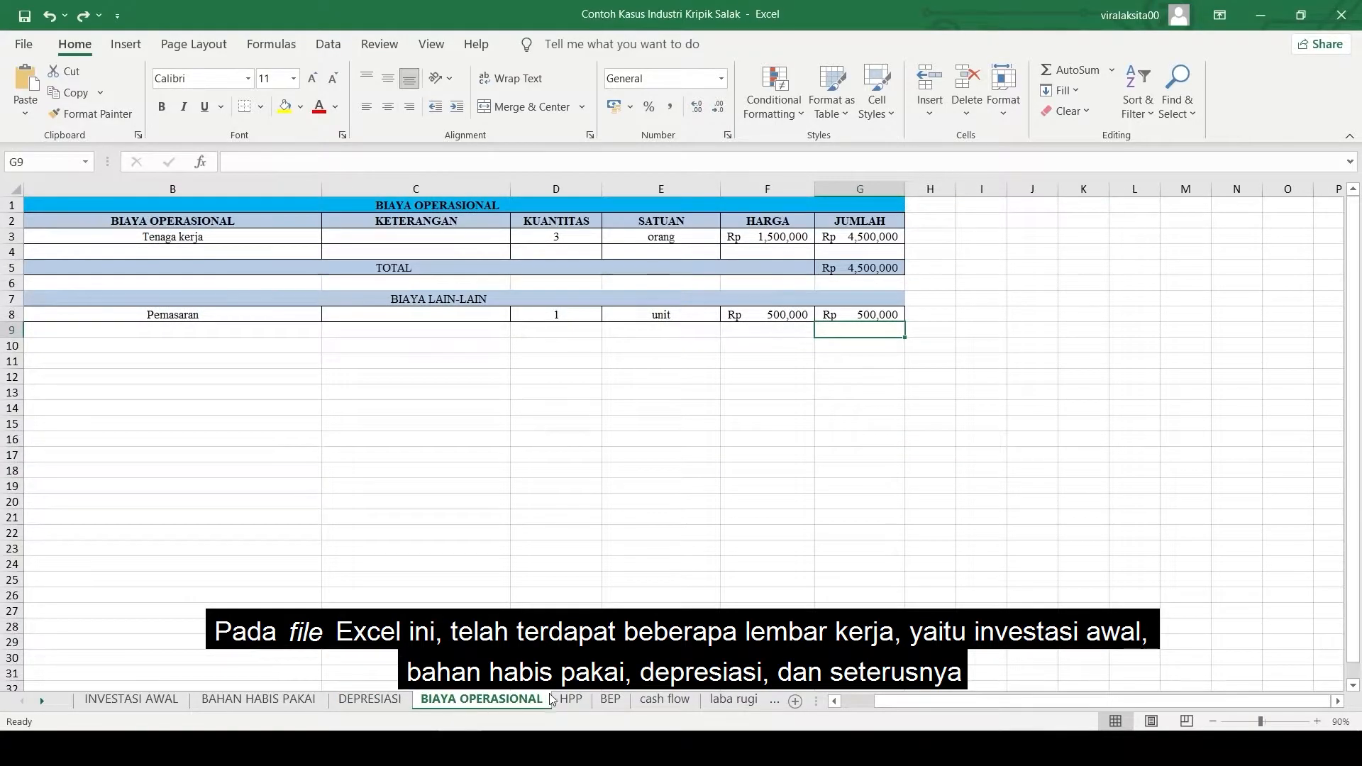
click(571, 701)
click(613, 701)
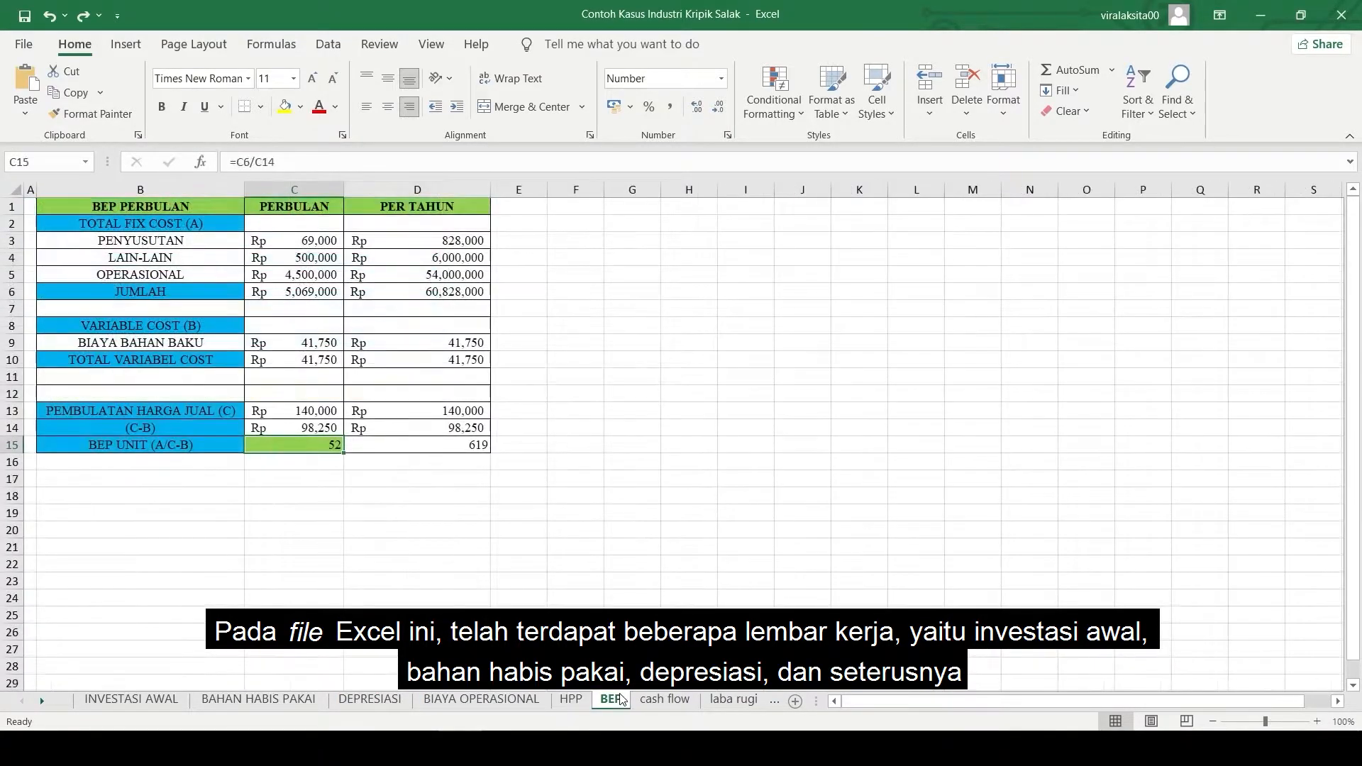
click(664, 701)
click(733, 700)
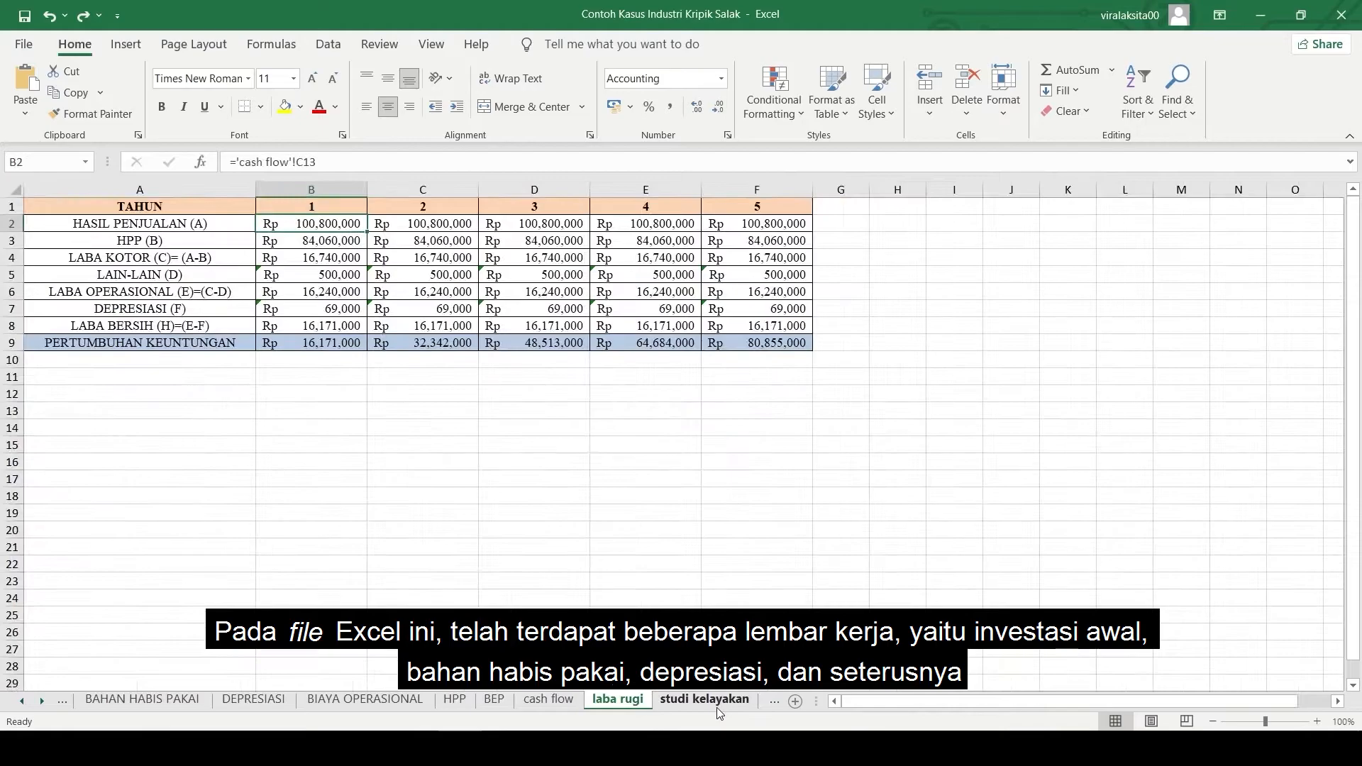
click(715, 705)
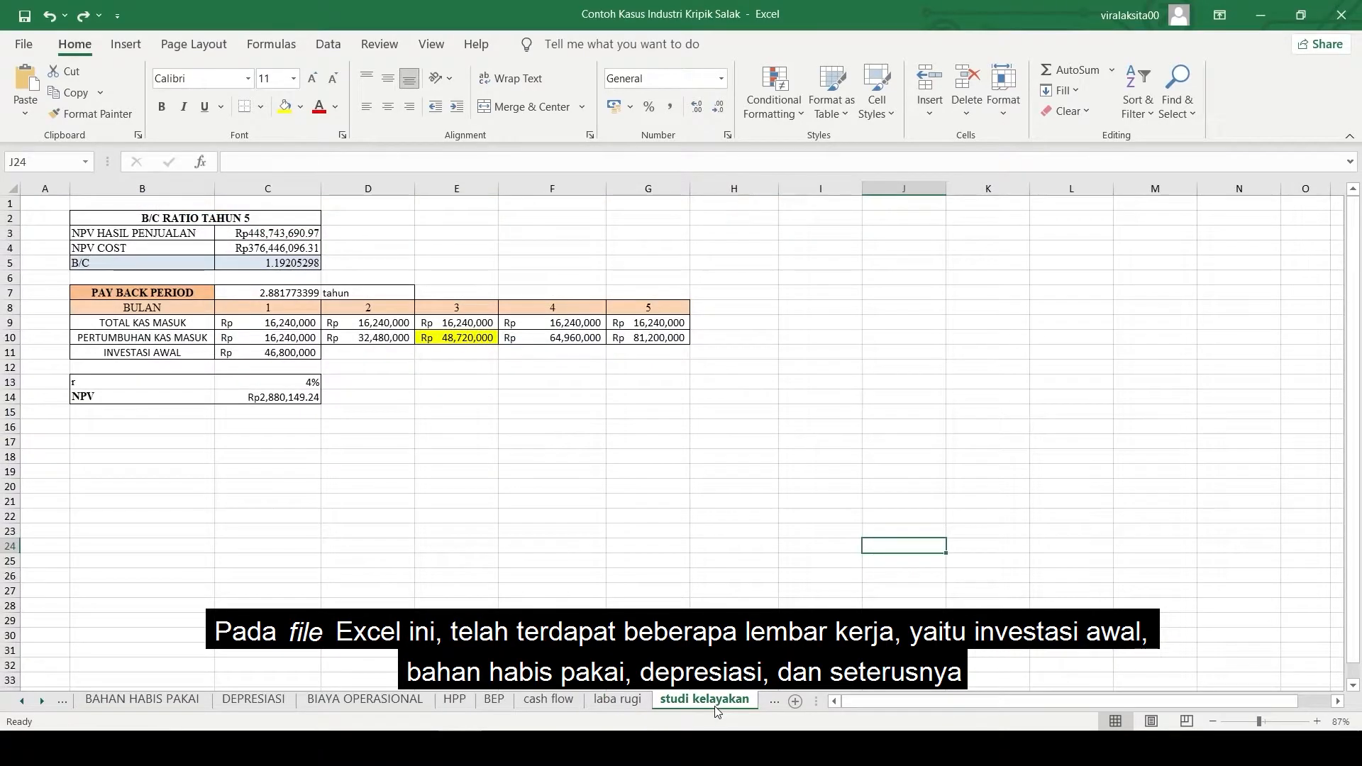
click(771, 702)
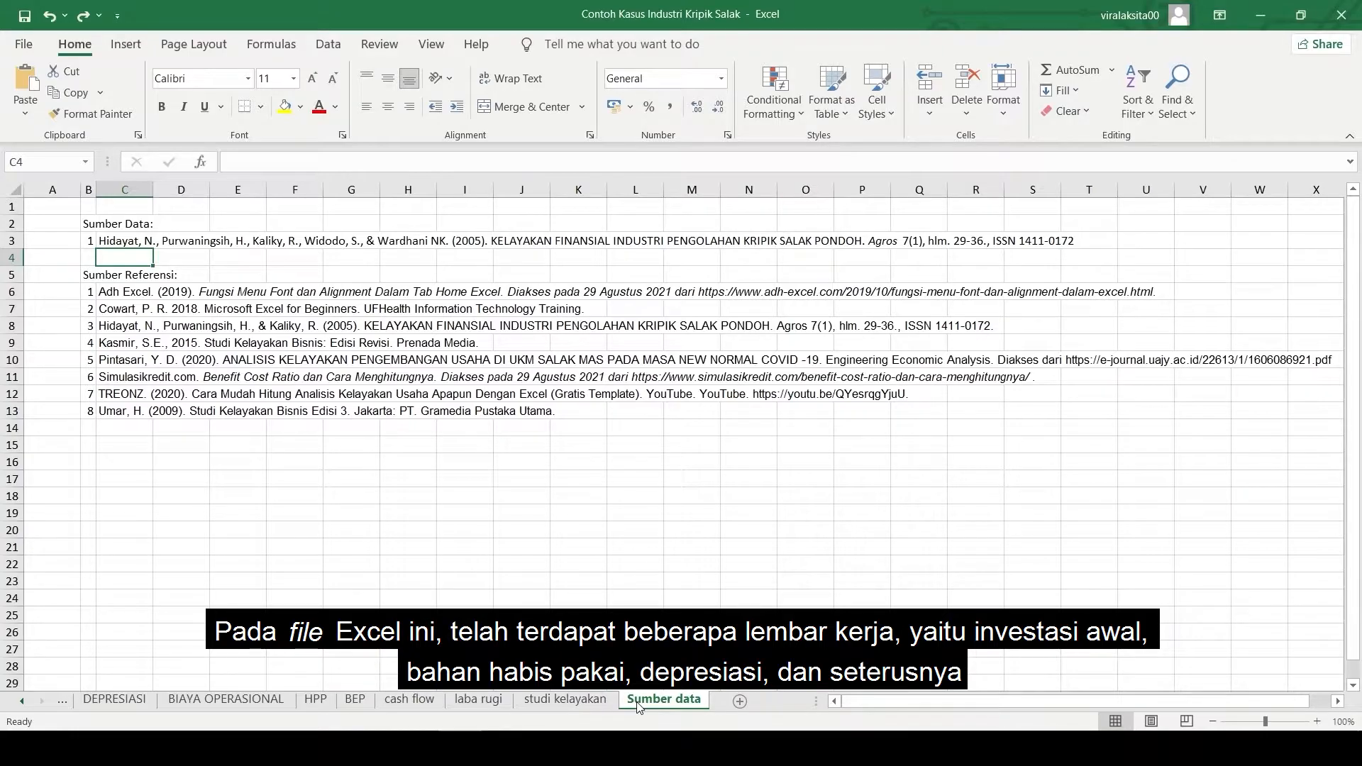
click(28, 701)
click(92, 700)
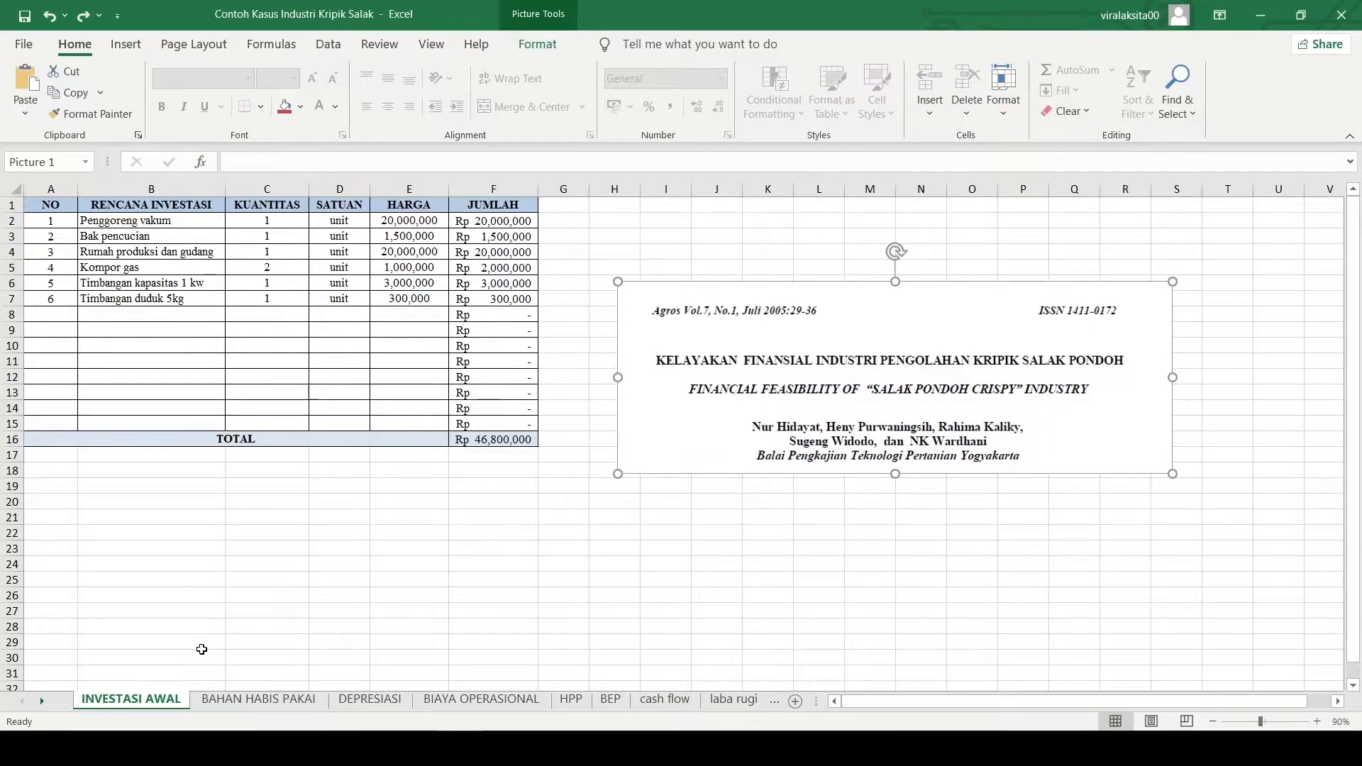
Review the BAHAN HABIS PAKAI sheet: the raw material entry, its monthly quantity and the monthly production capacity cell.
click(250, 699)
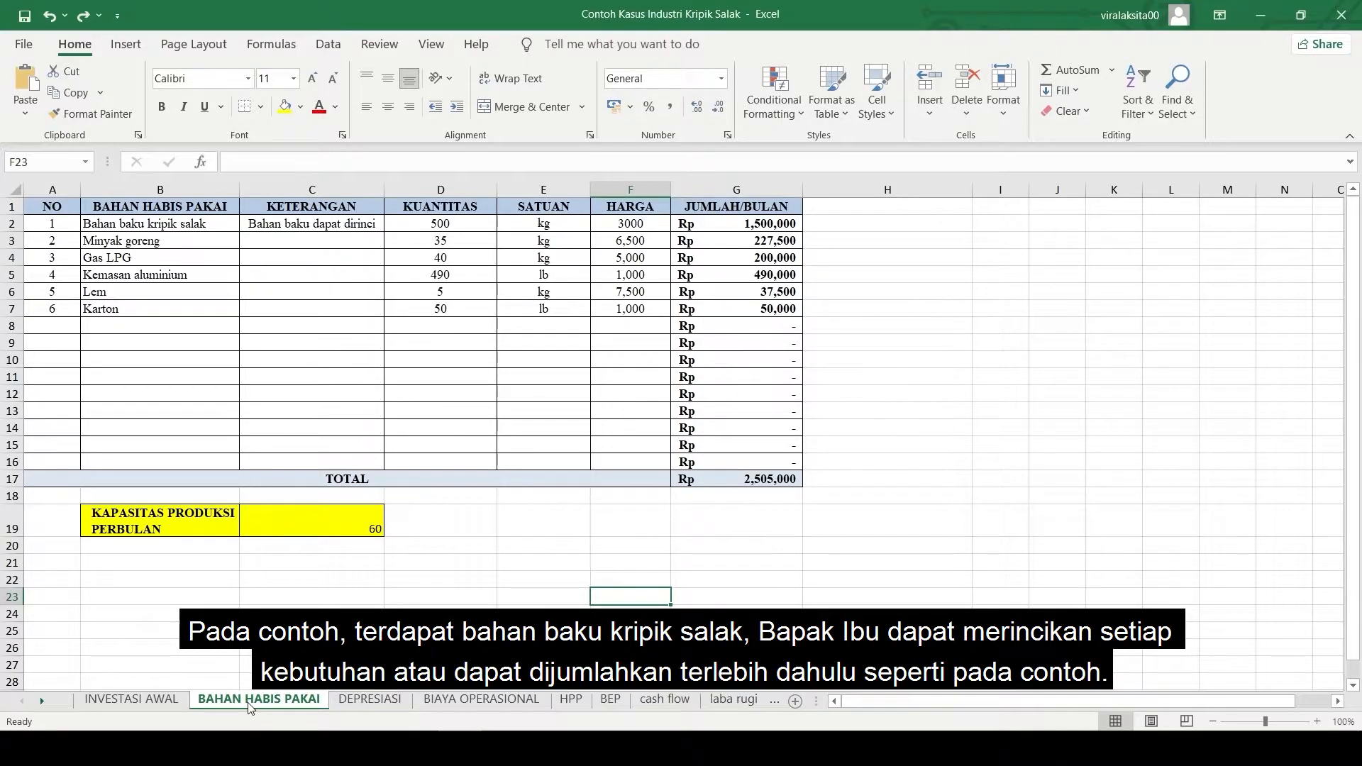
click(184, 226)
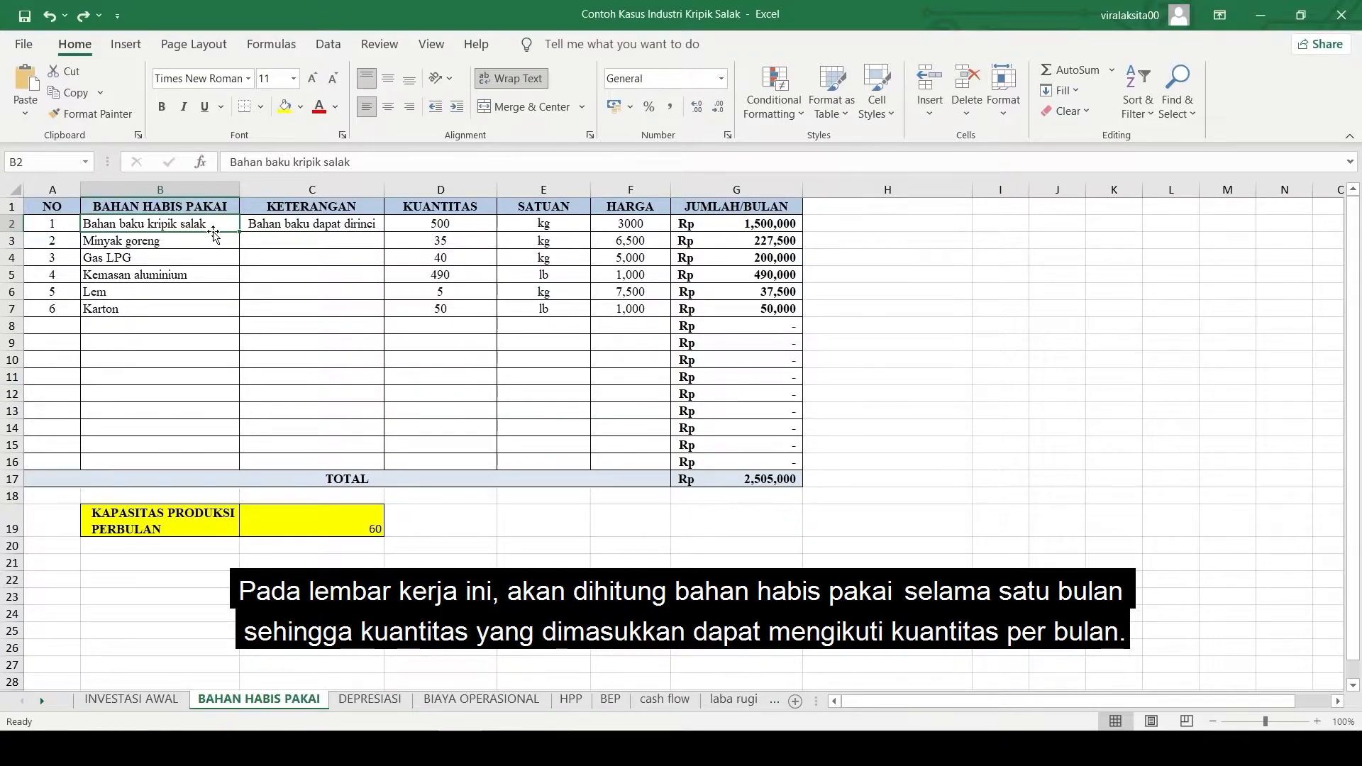
click(427, 225)
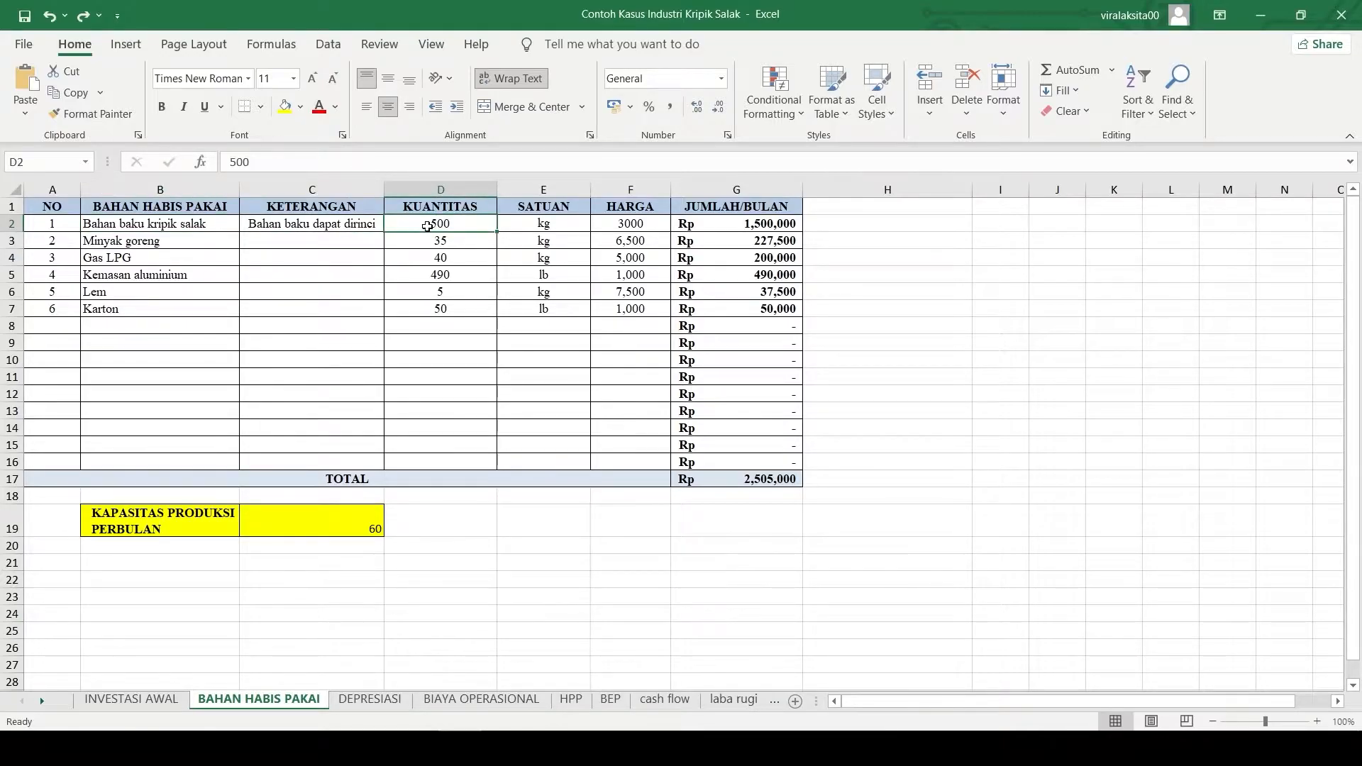
click(285, 524)
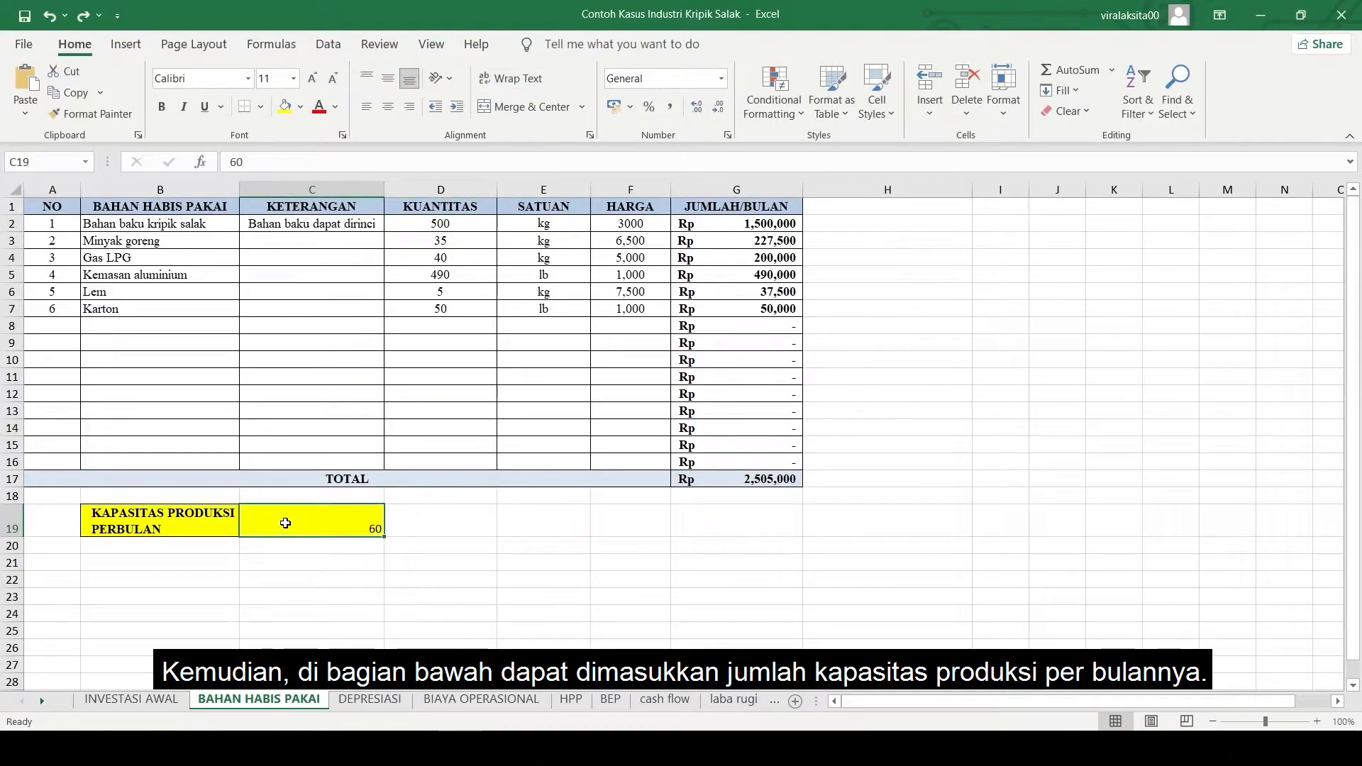
Compare the equipment names and values on the DEPRESIASI sheet with the items and totals on the INVESTASI AWAL sheet.
click(370, 699)
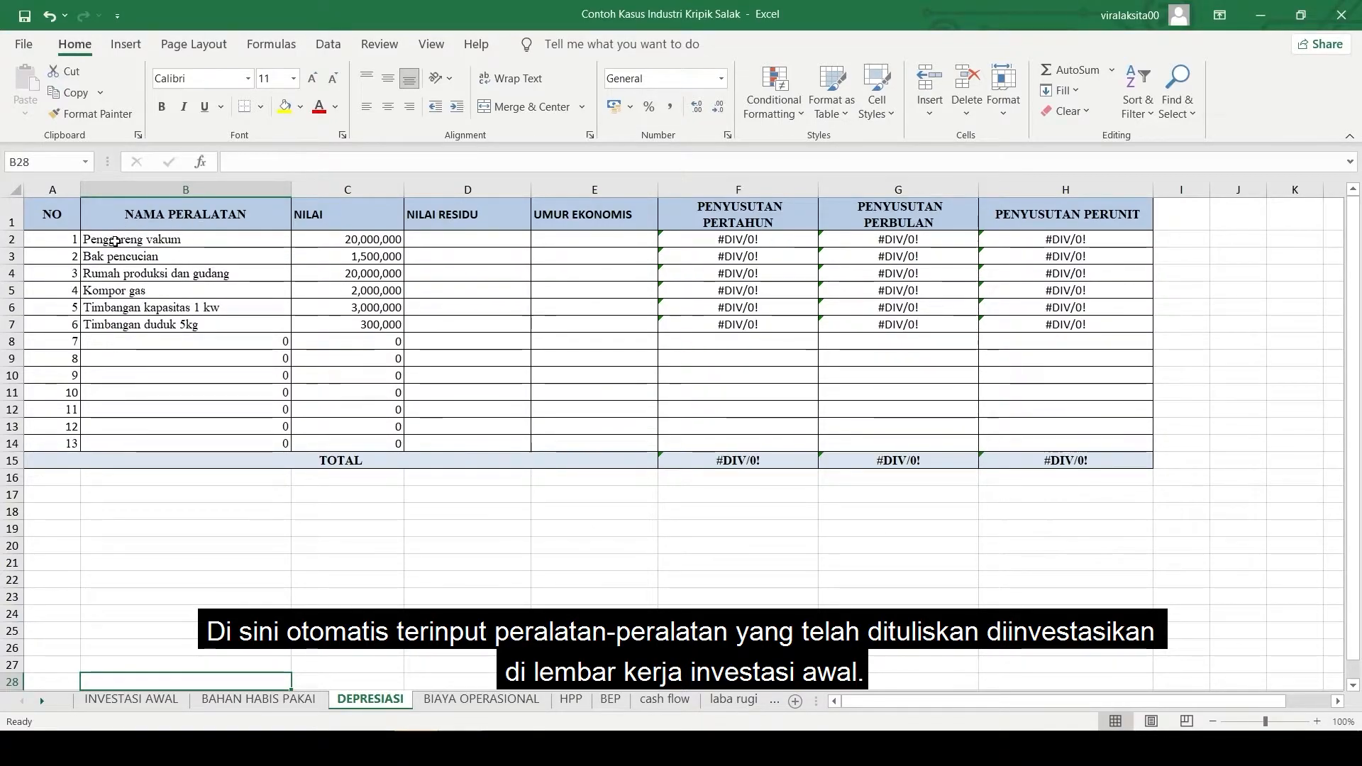
click(106, 701)
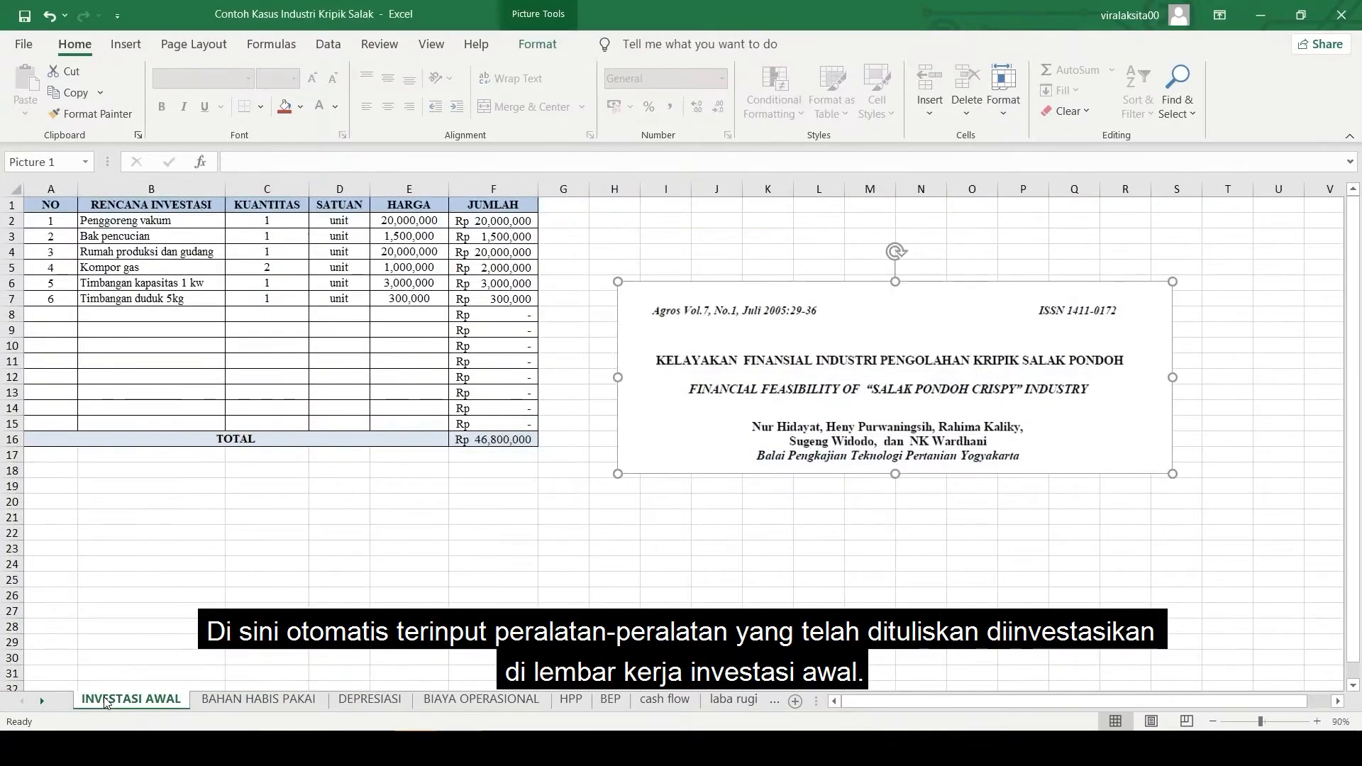
click(364, 701)
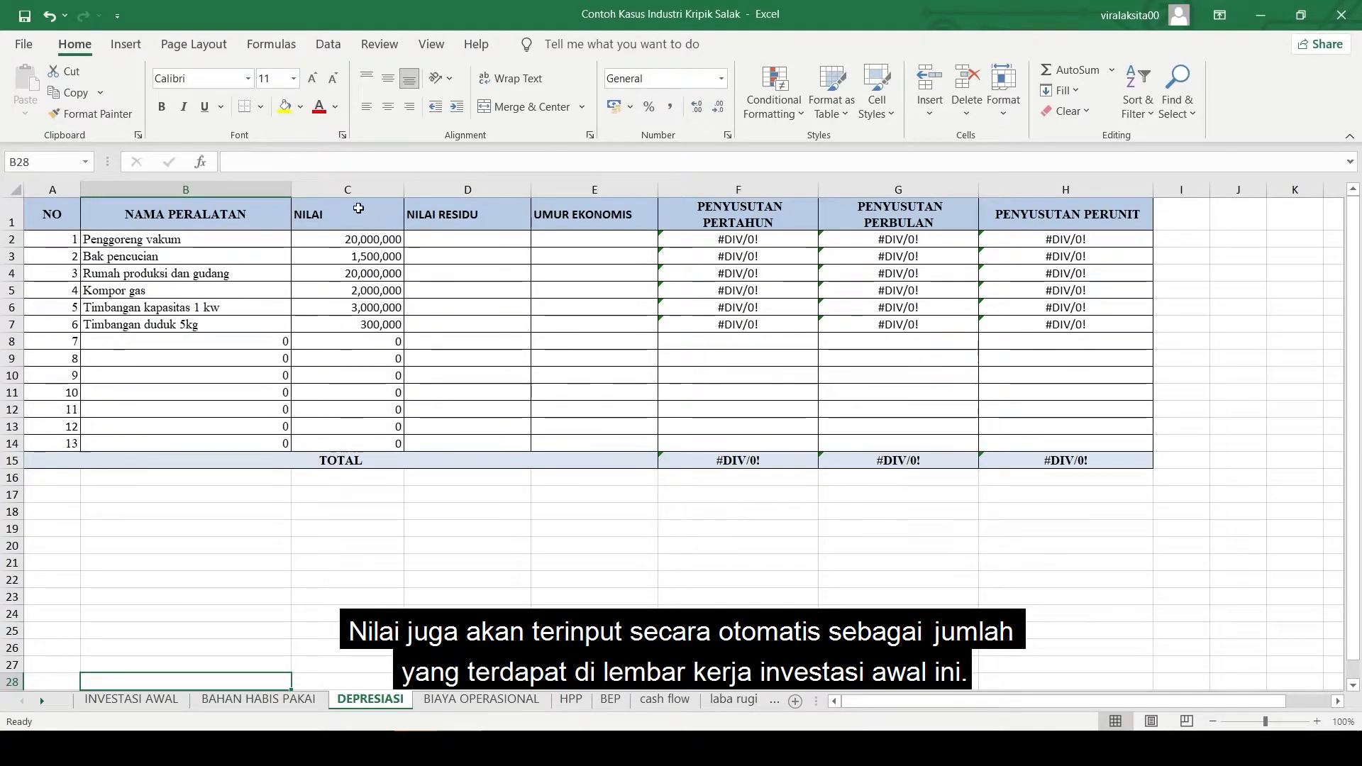
click(149, 699)
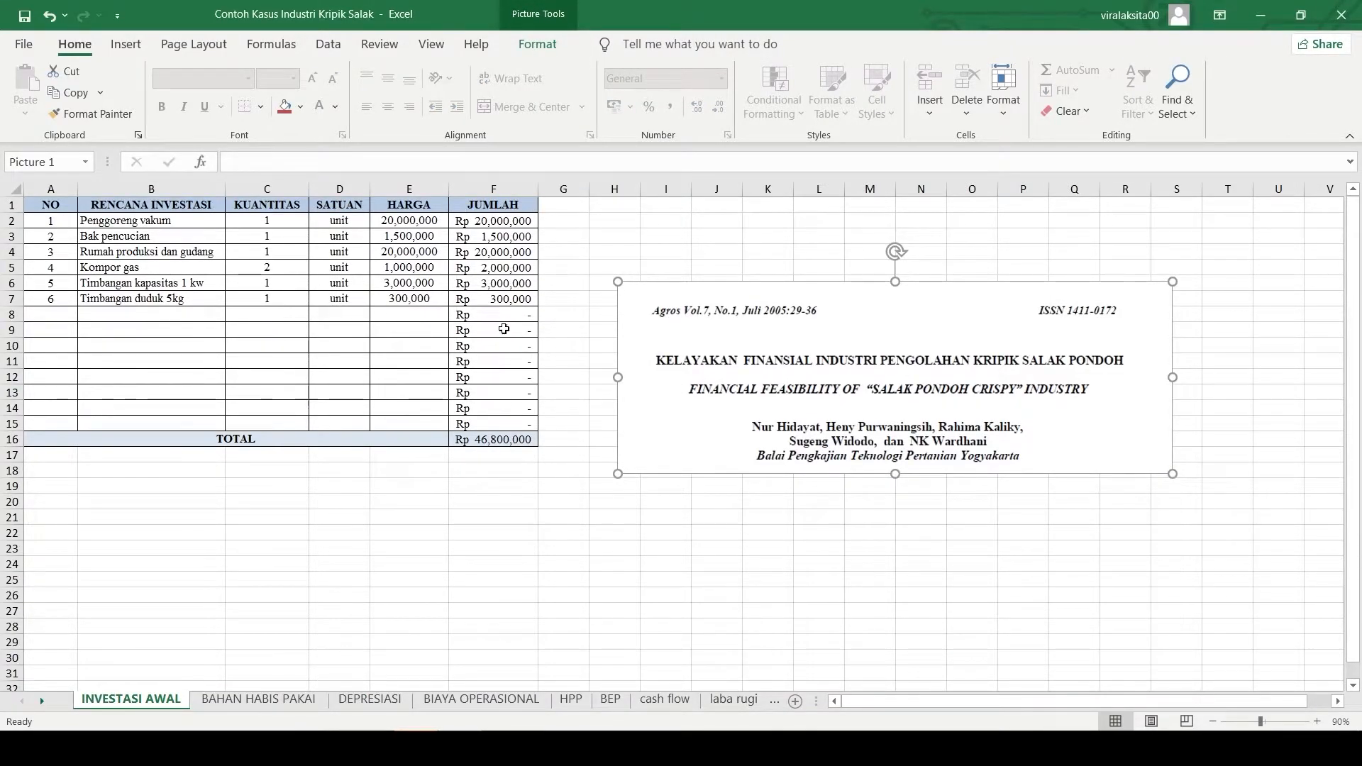
click(394, 700)
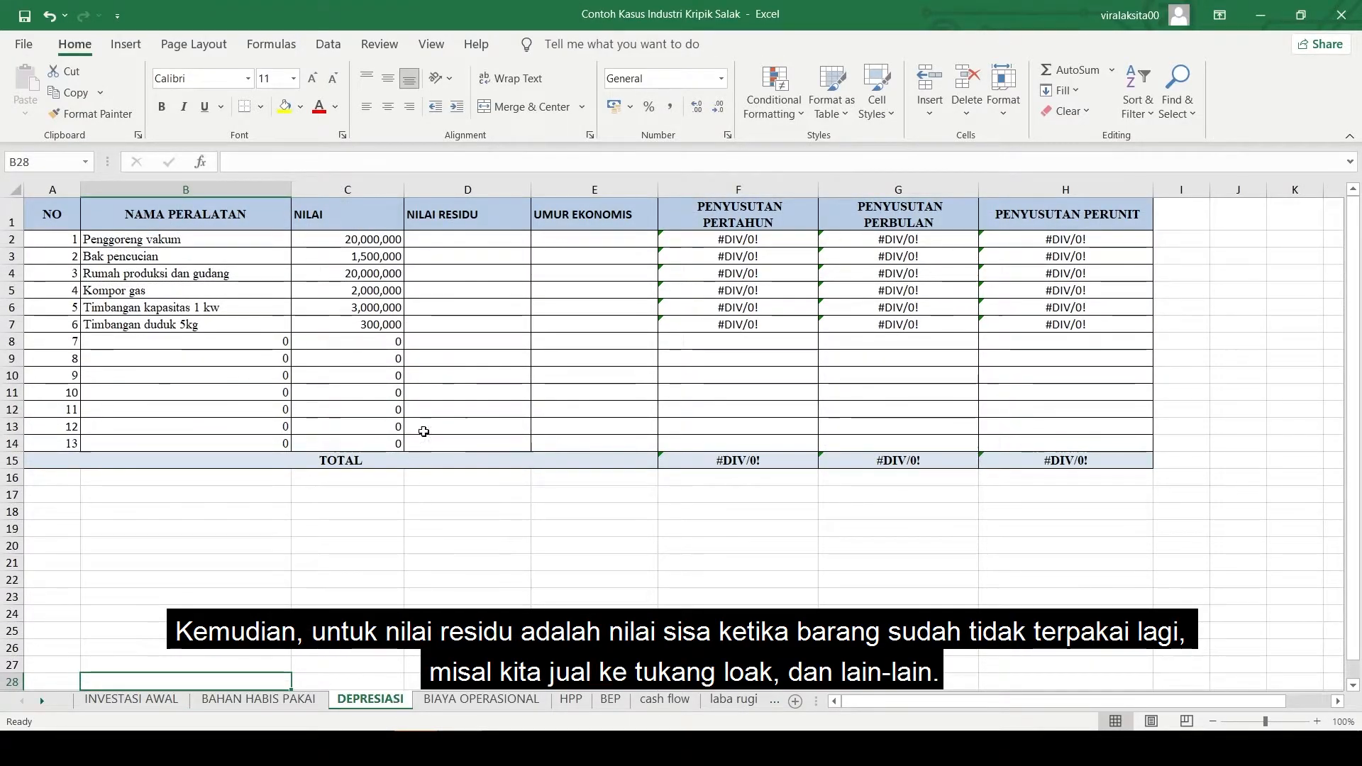
Enter the NILAI RESIDU values for the six equipment items: 18,200,000, 1,380,000, 18,300,000, 1,780,000, 2,740,000 and 260,000.
click(474, 237)
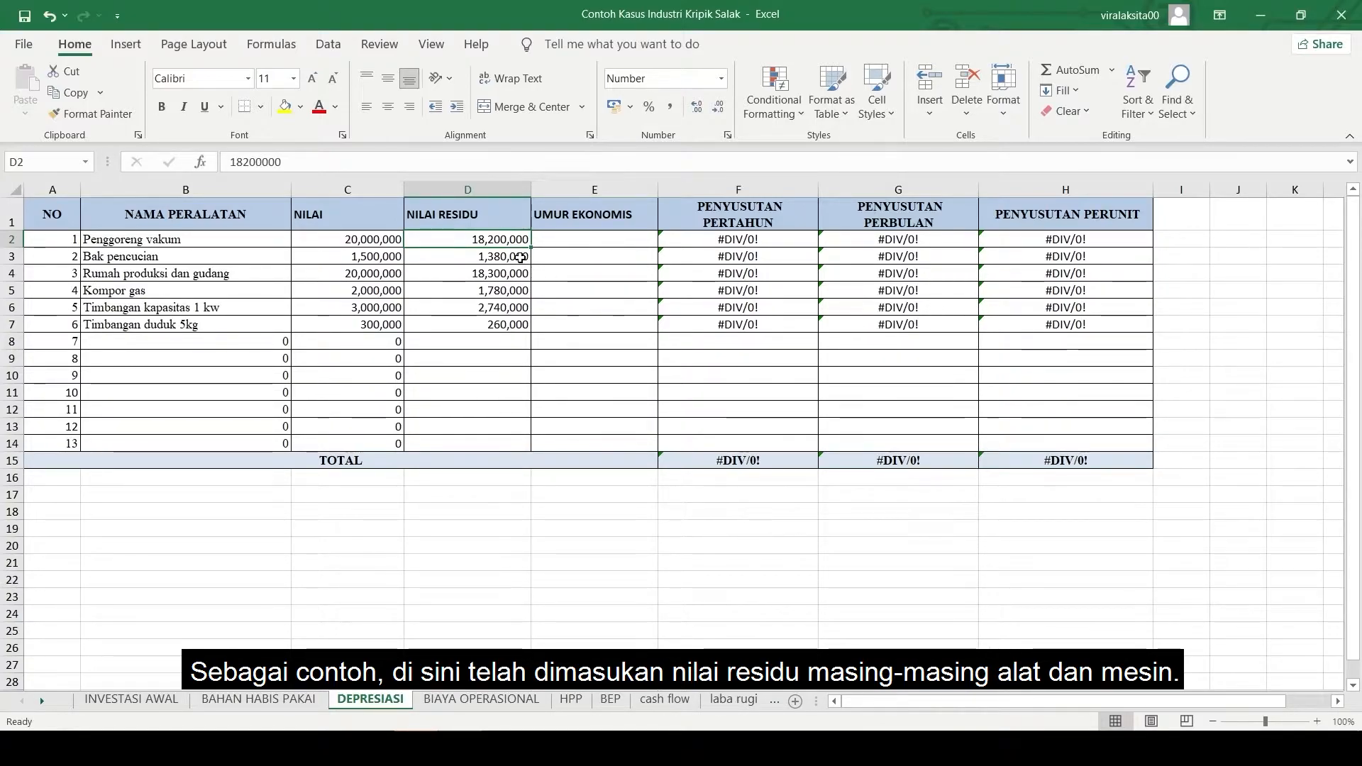
key(Down)
key(Down)
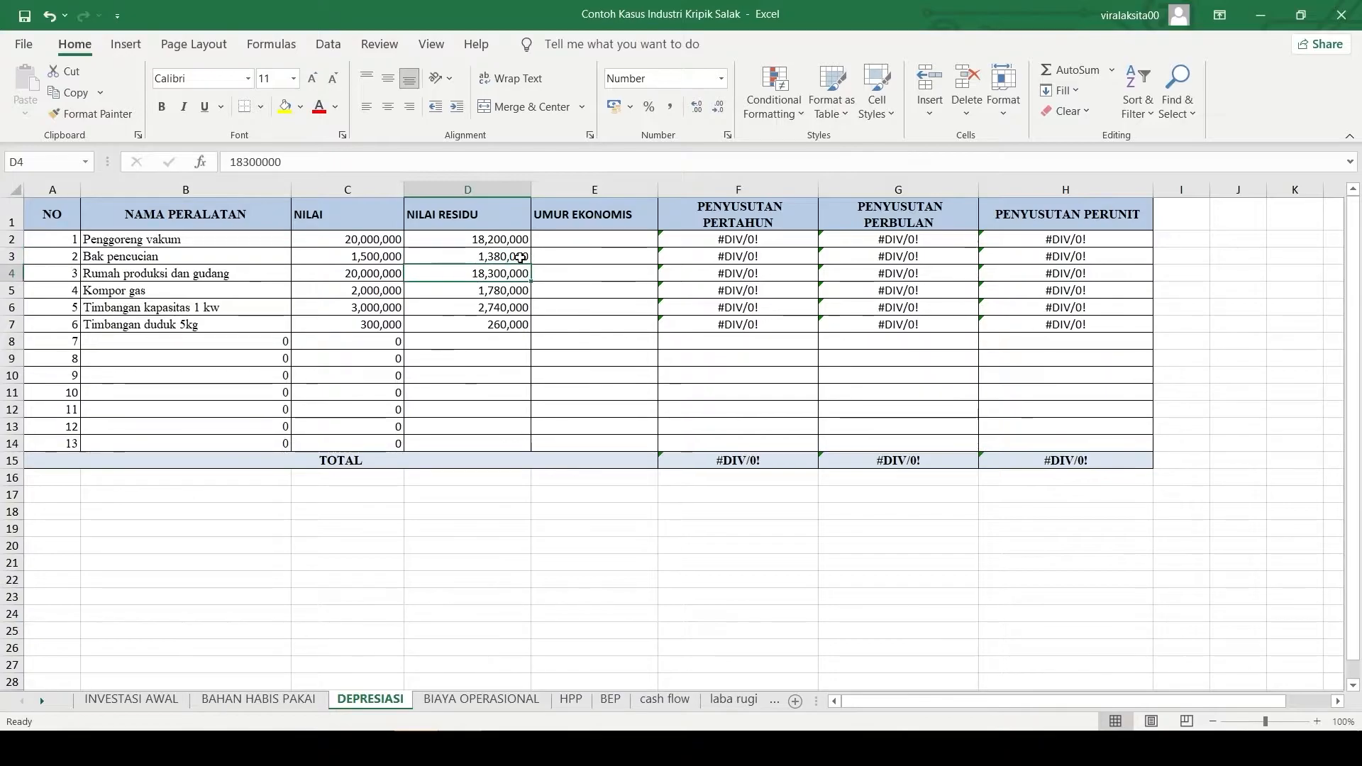
Set UMUR EKONOMIS to 5 for Penggoreng vakum and fill it down through Timbangan duduk 5kg (E2:E7).
click(575, 242)
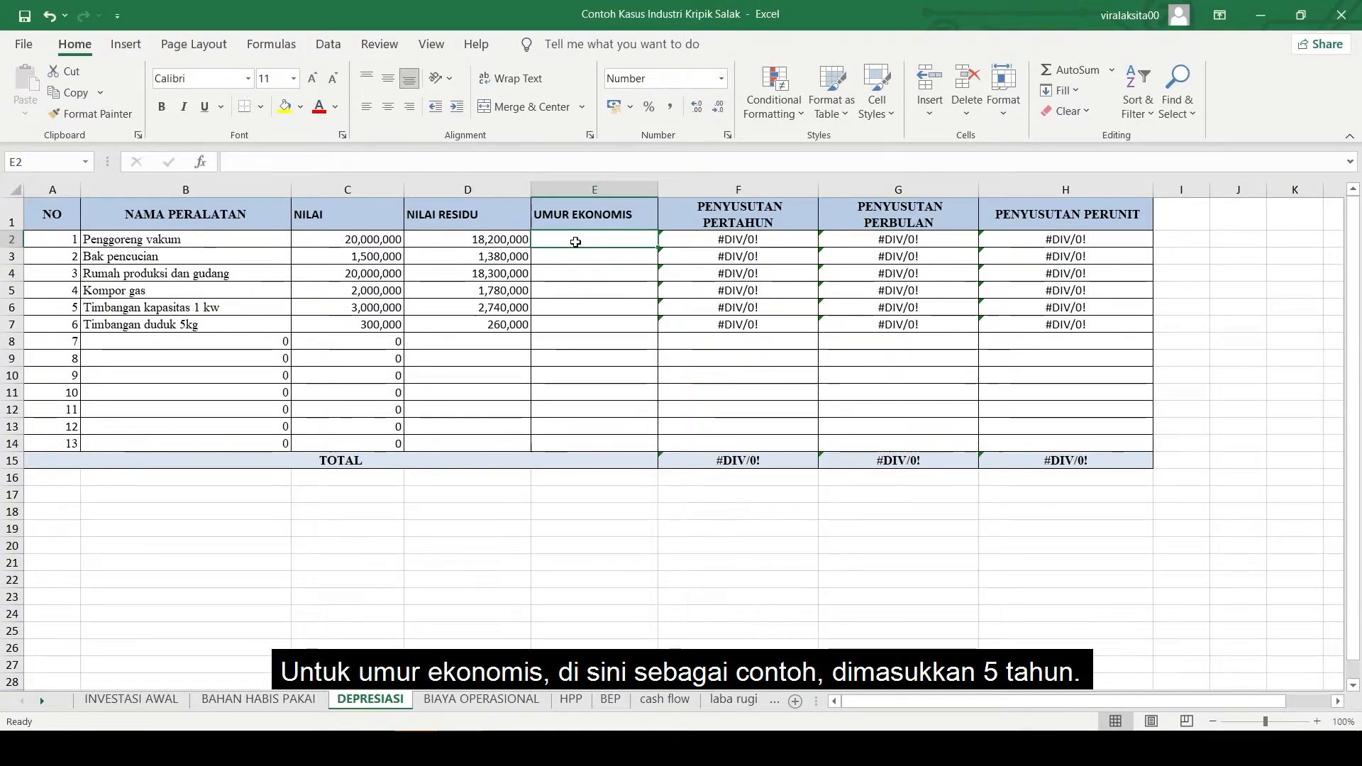
text(5)
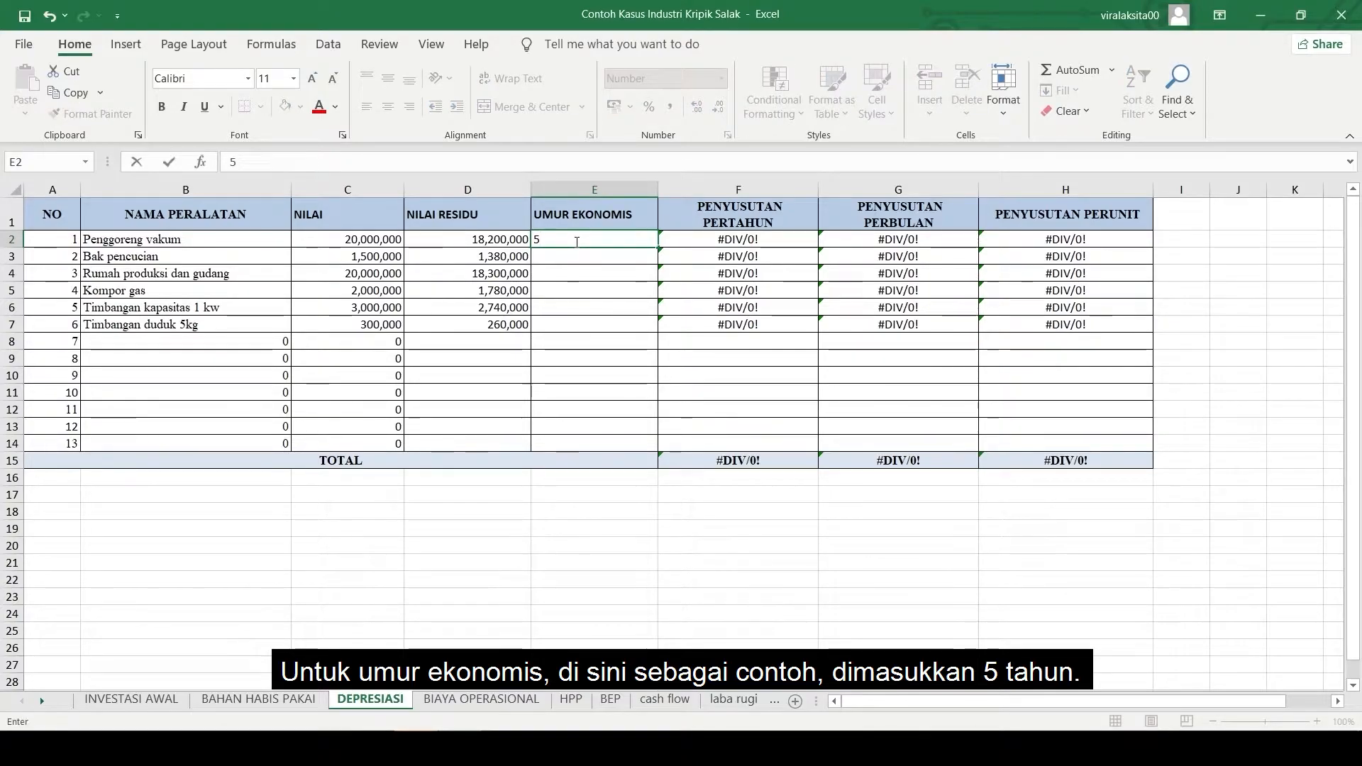
key(Return)
click(572, 240)
drag(658, 247, 664, 328)
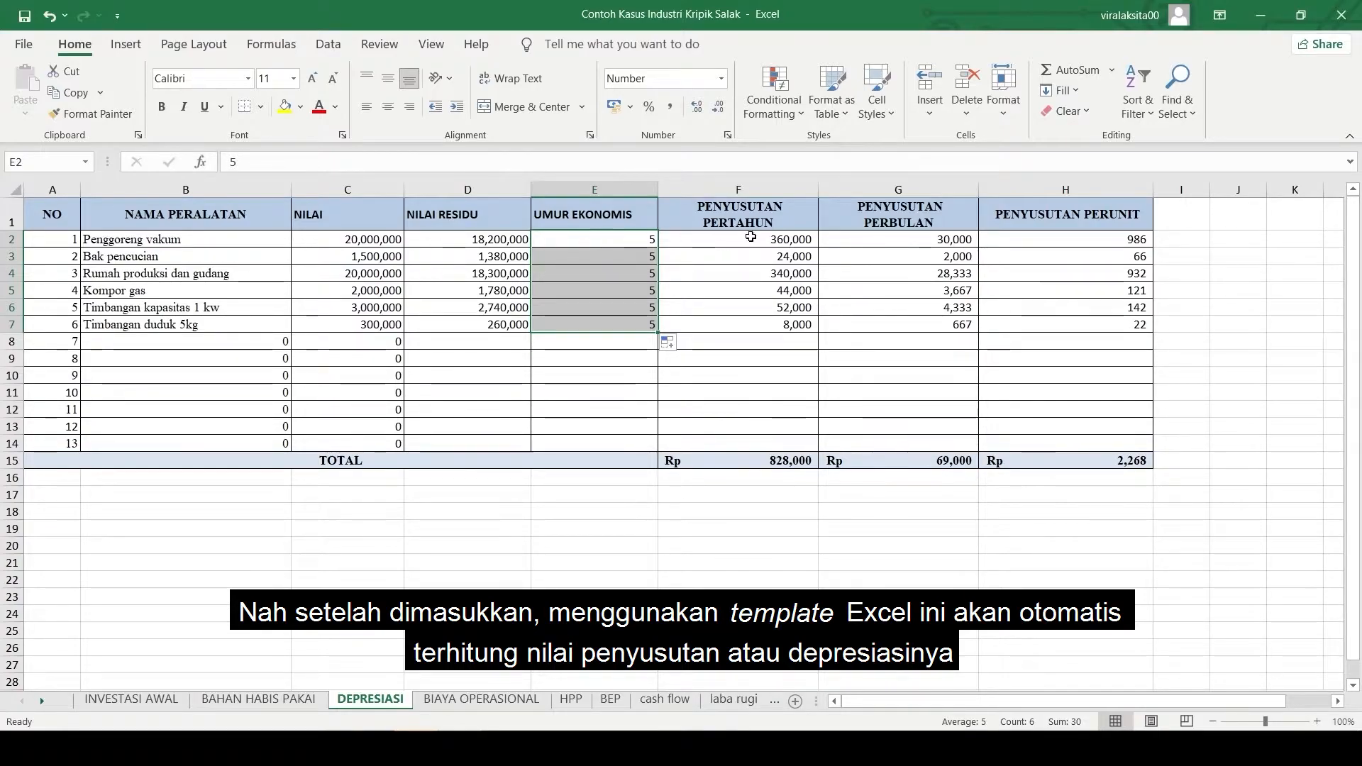
Inspect the yearly, monthly and per-unit depreciation cells for Penggoreng vakum.
click(709, 239)
click(902, 238)
click(1064, 241)
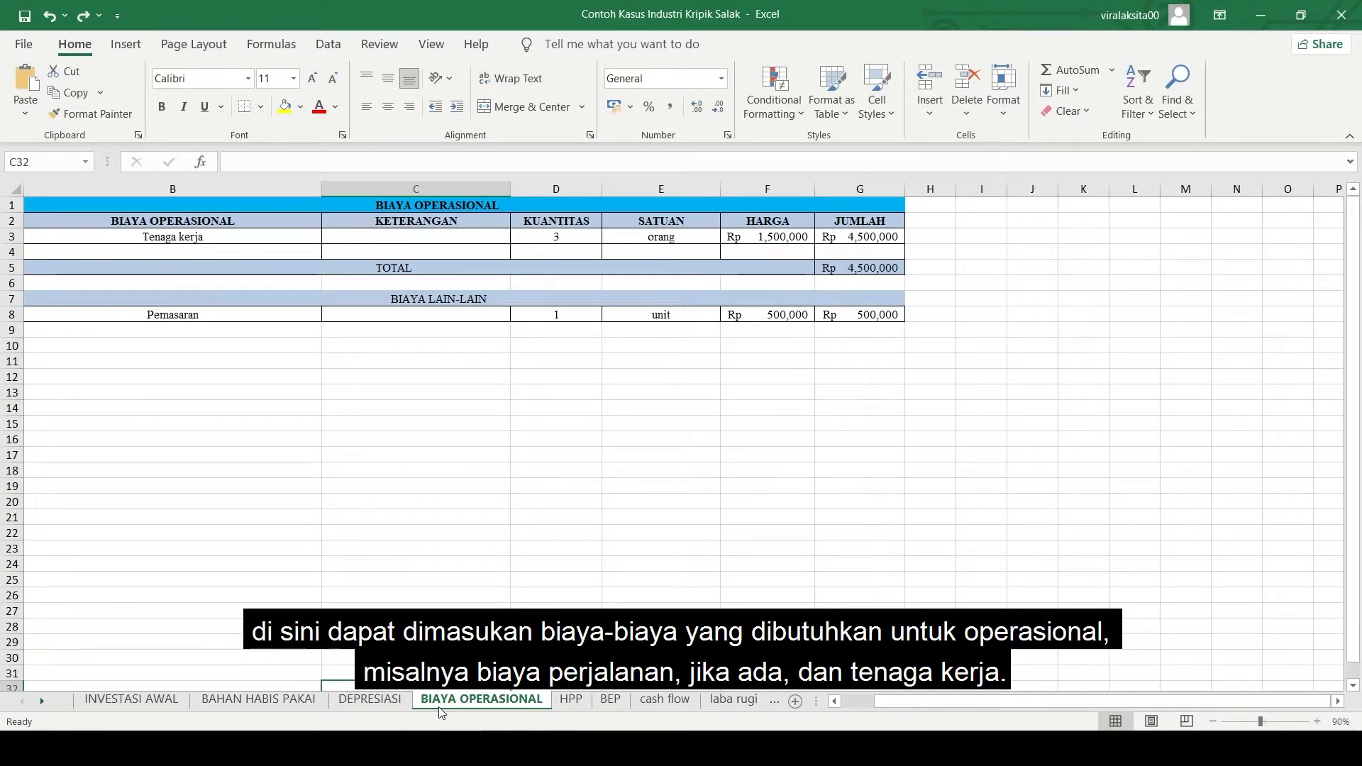
Review the BIAYA OPERASIONAL sheet: the Tenaga kerja quantity and wage, and the Pemasaran cost under BIAYA LAIN-LAIN.
click(188, 239)
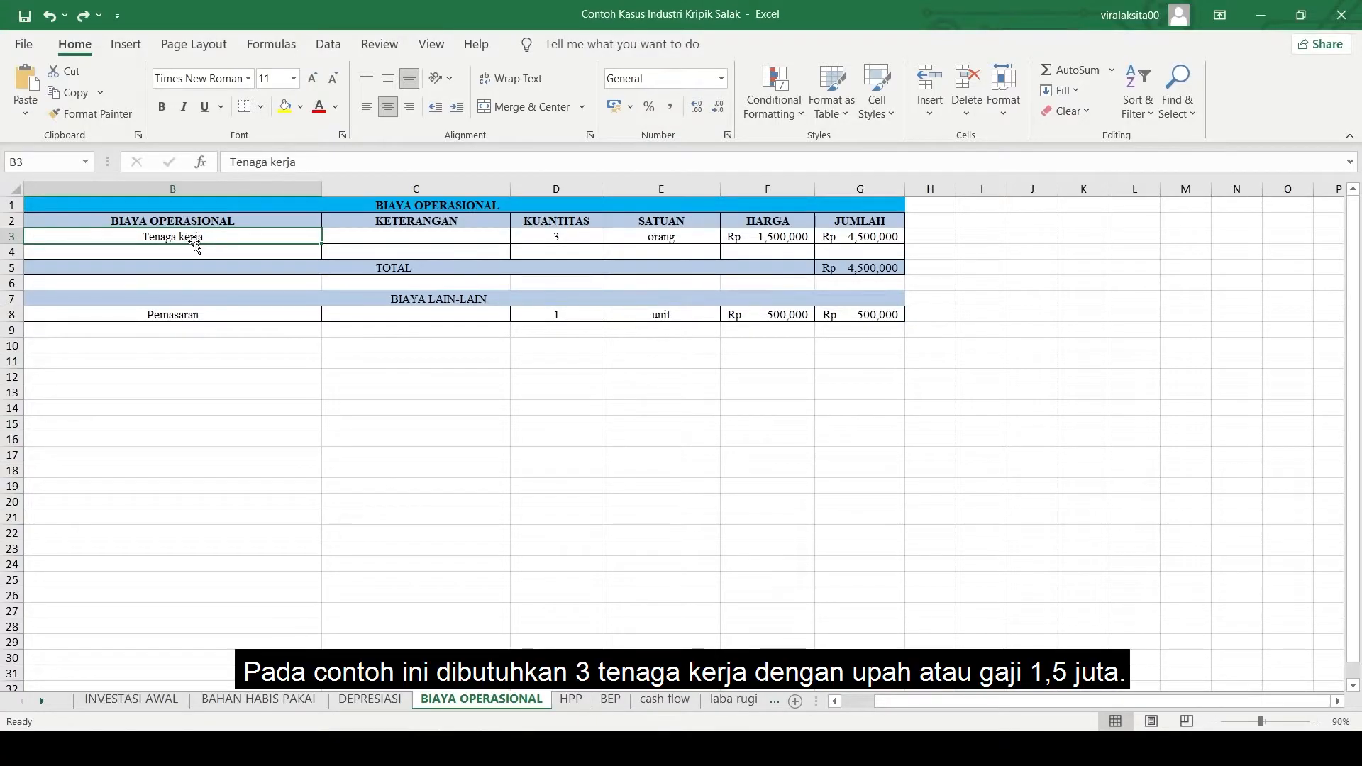
click(543, 236)
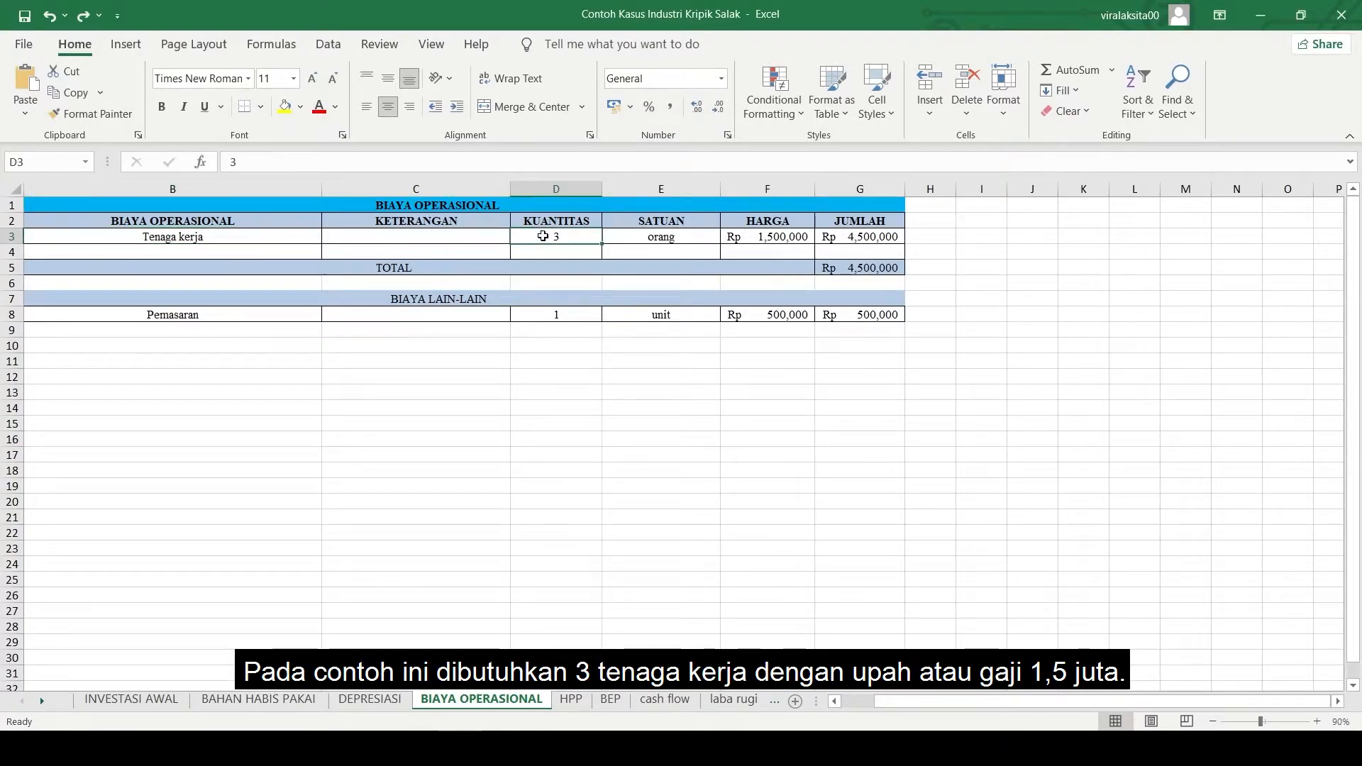
click(766, 237)
click(364, 299)
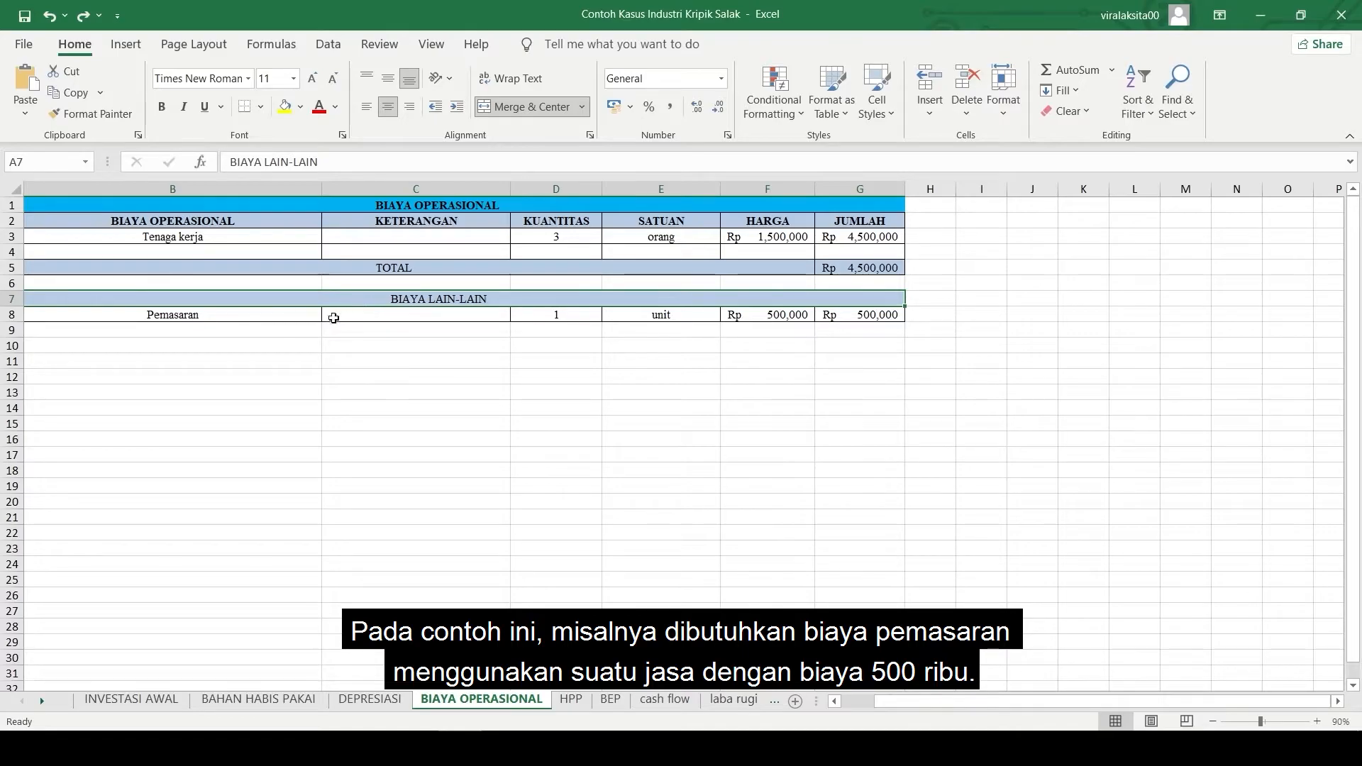
click(311, 319)
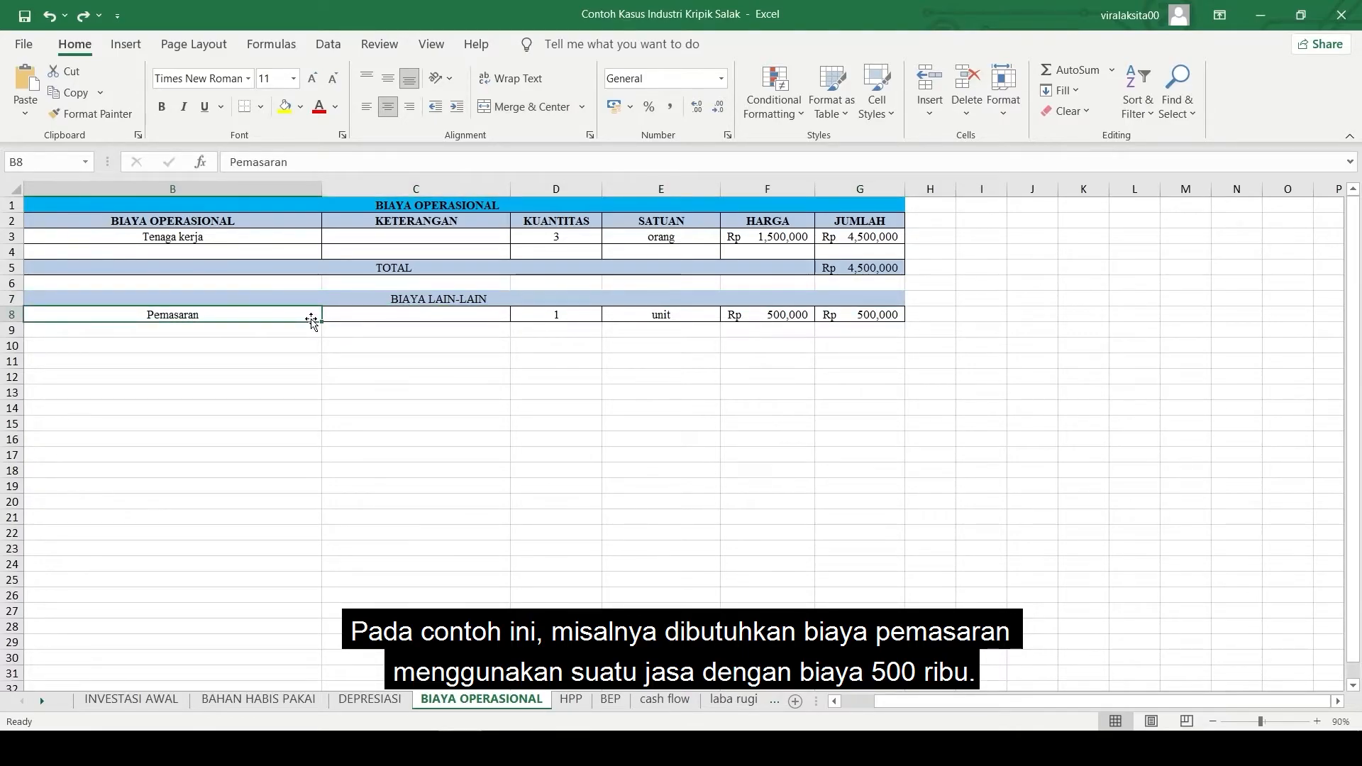
click(731, 320)
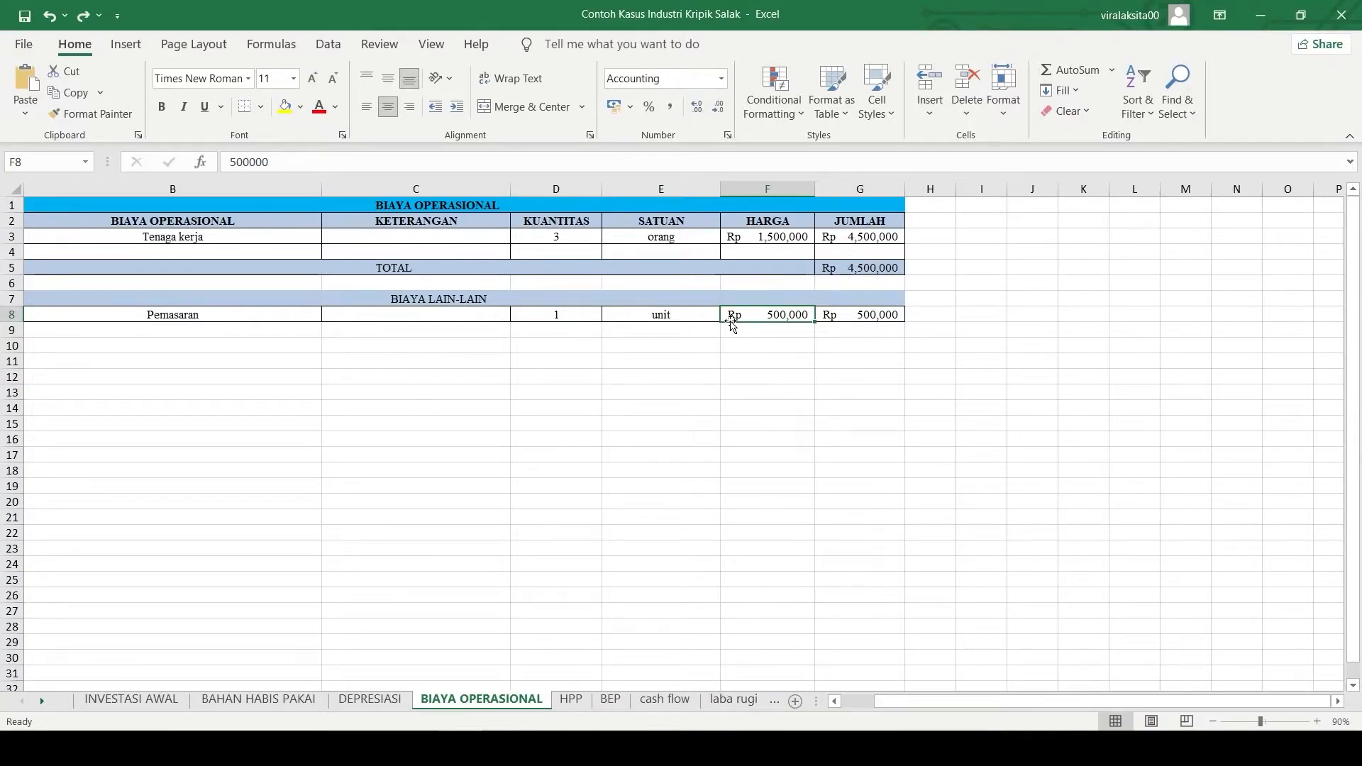
Trace the BAHAN HABIS PAKAI price formula on the HPP sheet to its source cells G17 and C19 on the BAHAN HABIS PAKAI sheet.
click(571, 699)
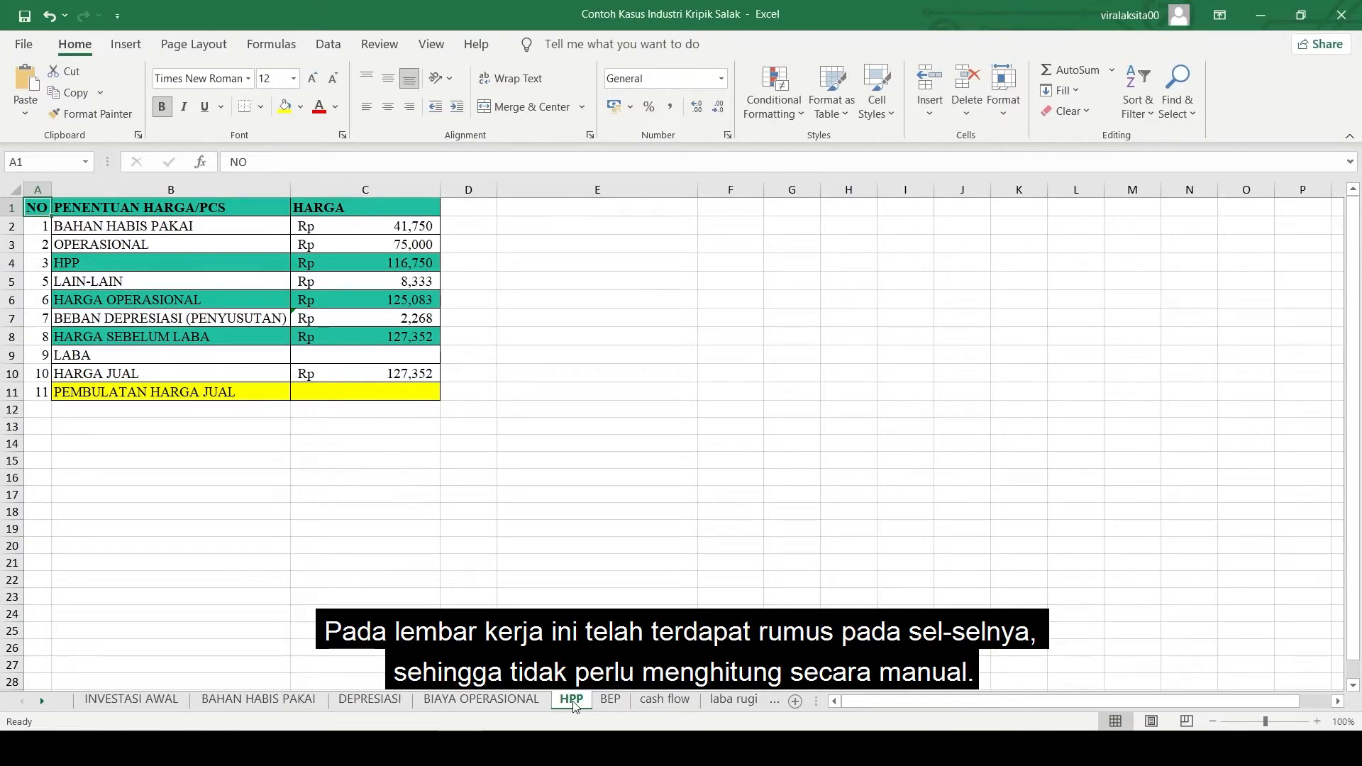
click(377, 221)
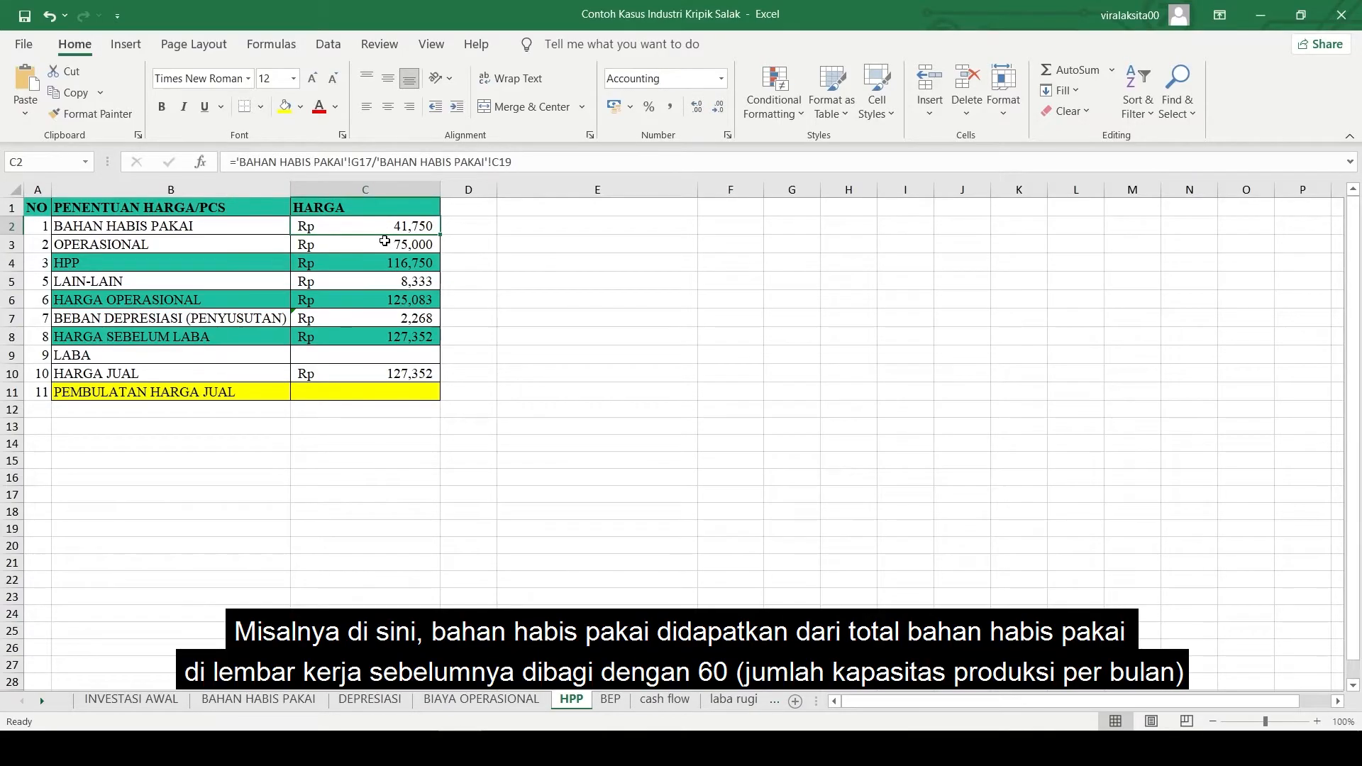
click(237, 225)
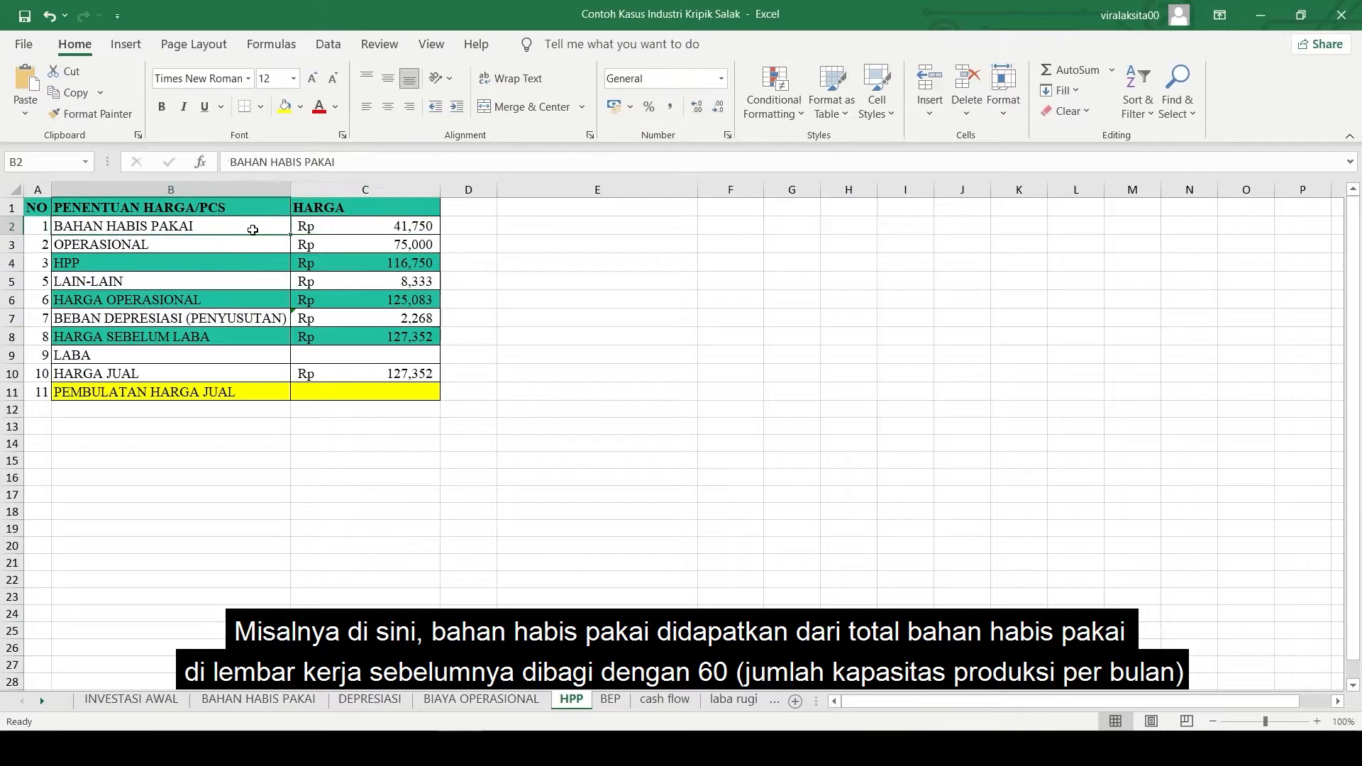
click(336, 228)
click(361, 163)
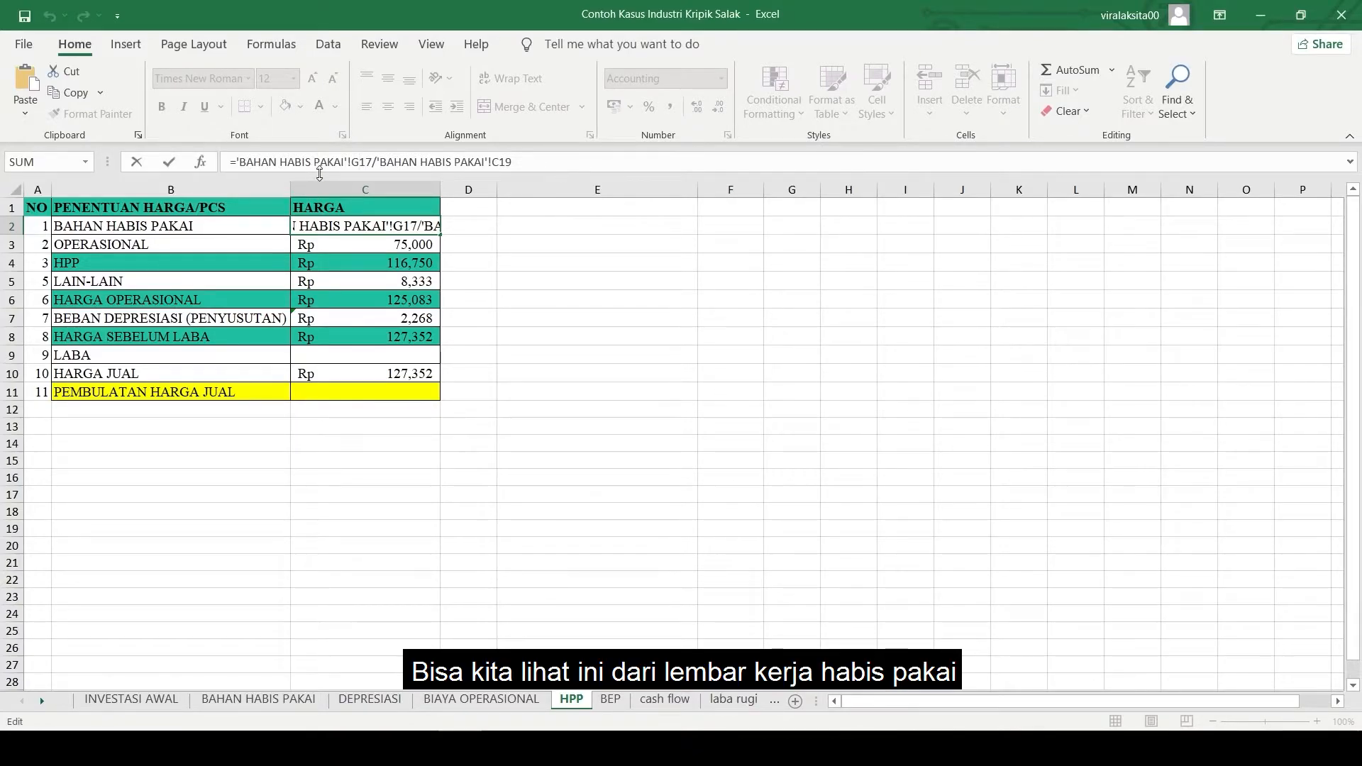
click(284, 698)
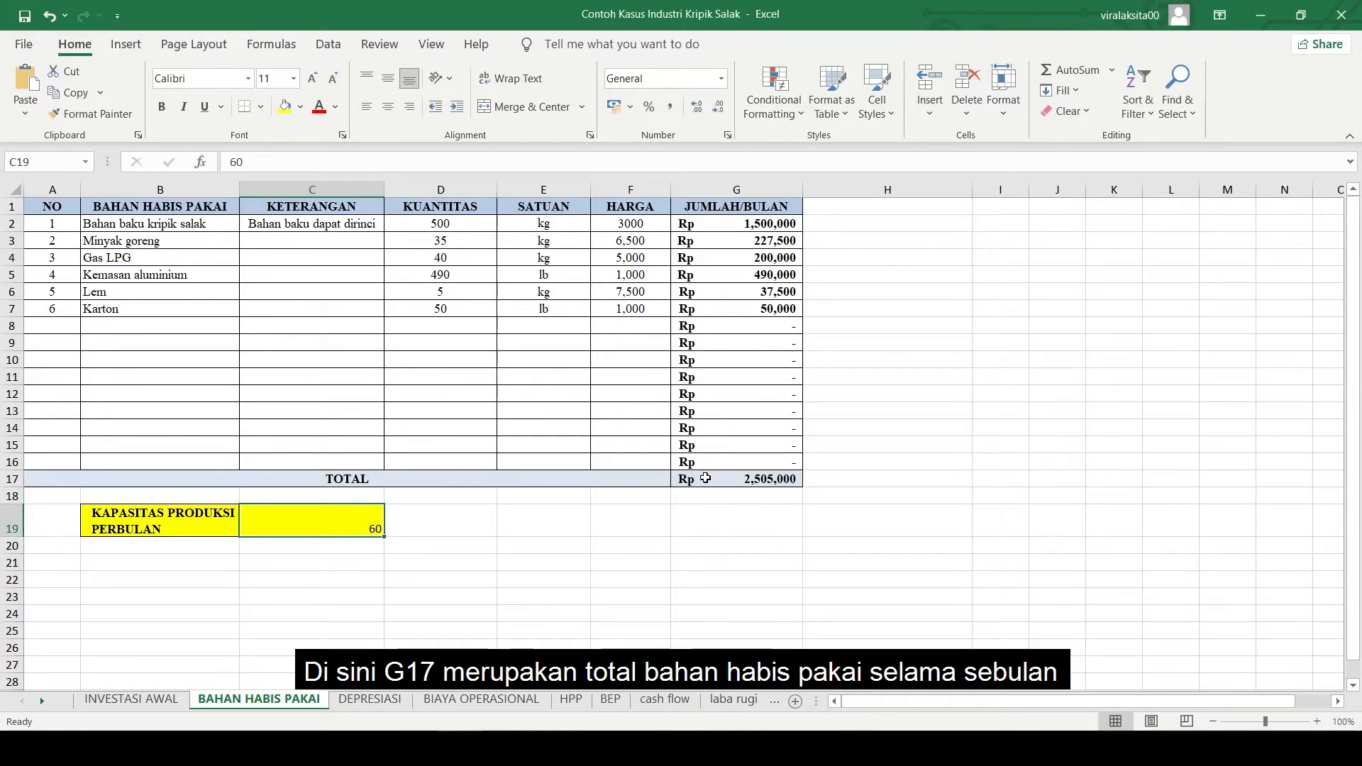
click(572, 700)
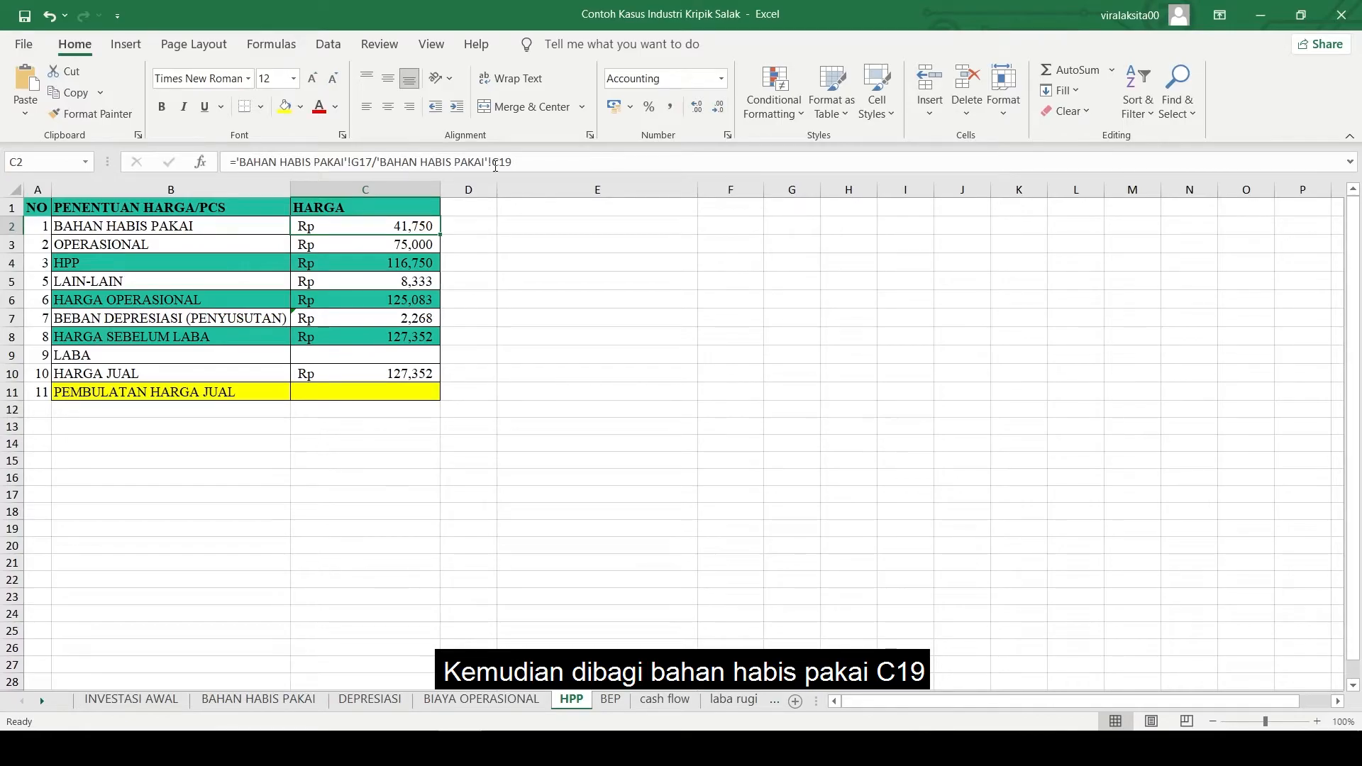
click(280, 701)
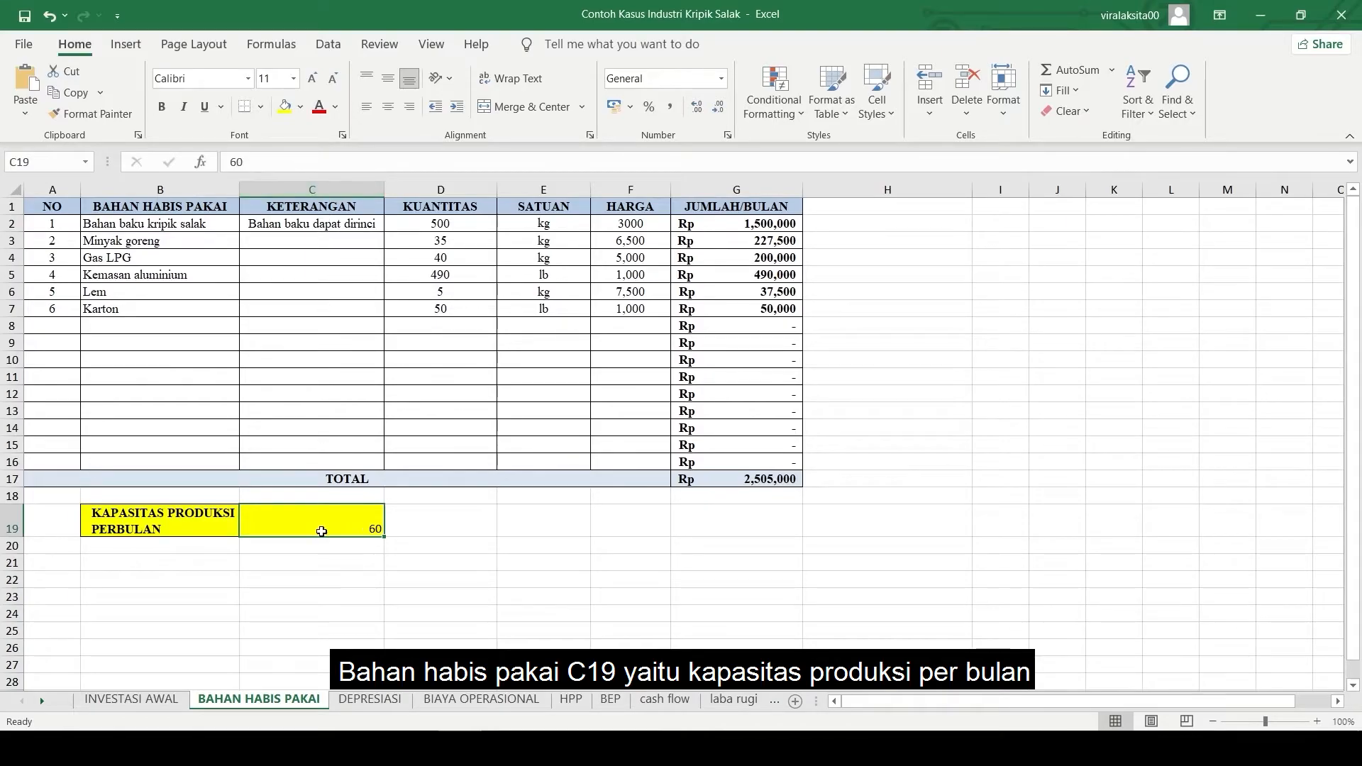
Review the HPP sheet's price formulas from OPERASIONAL down through HARGA JUAL.
click(566, 701)
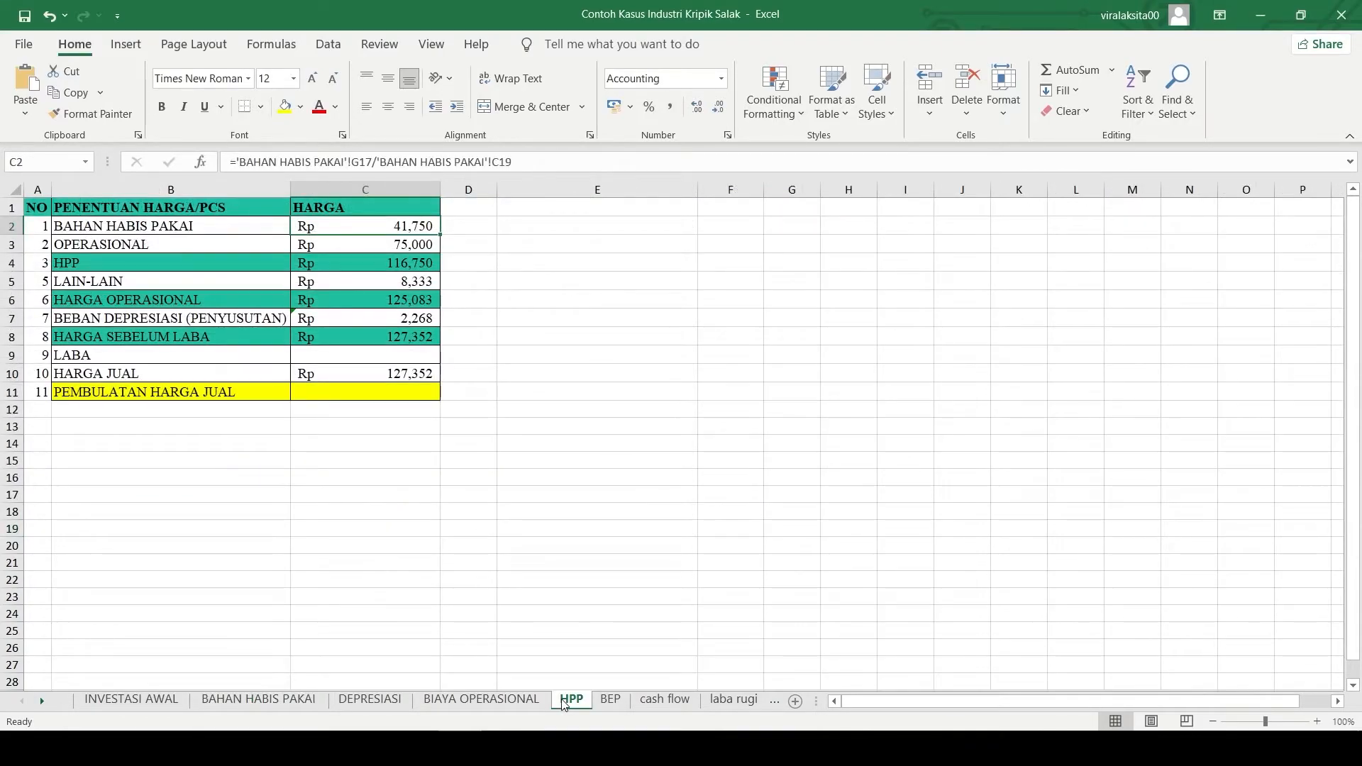
click(421, 247)
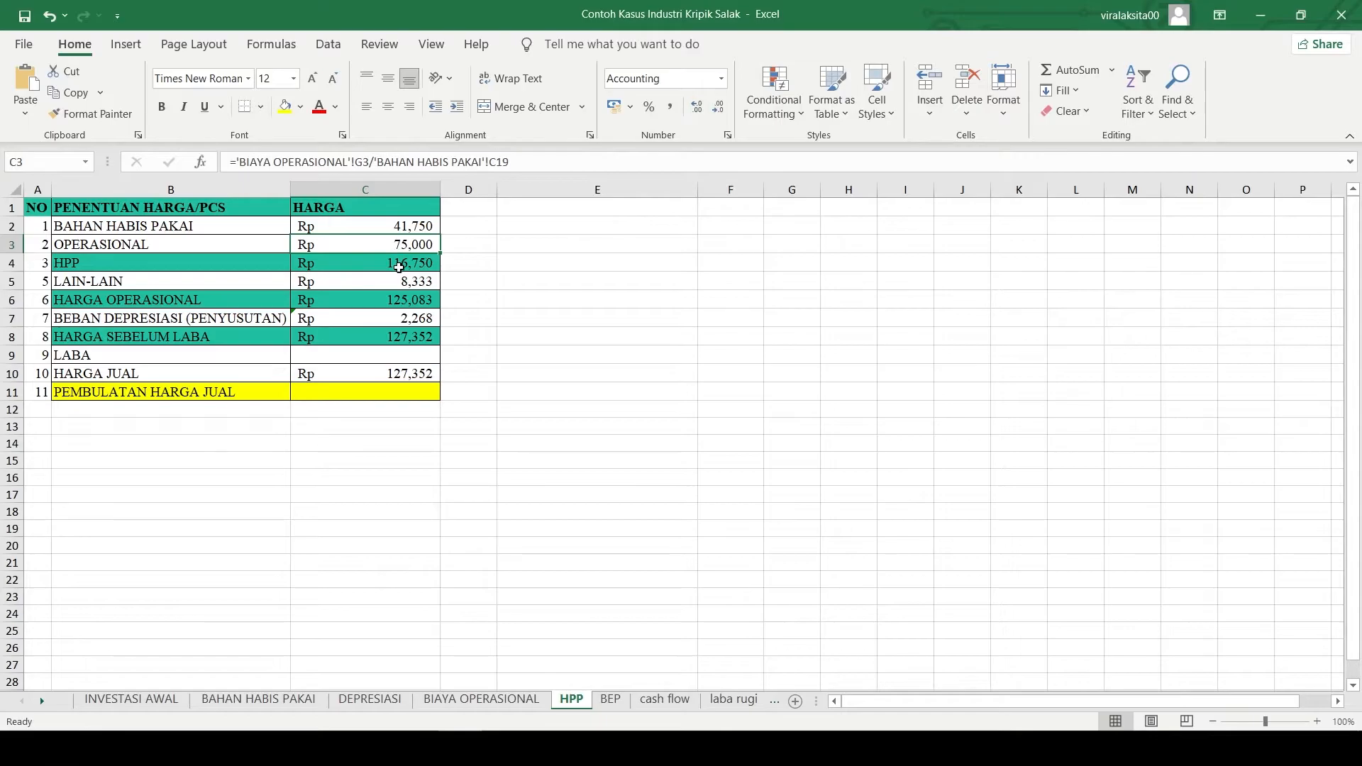
click(399, 269)
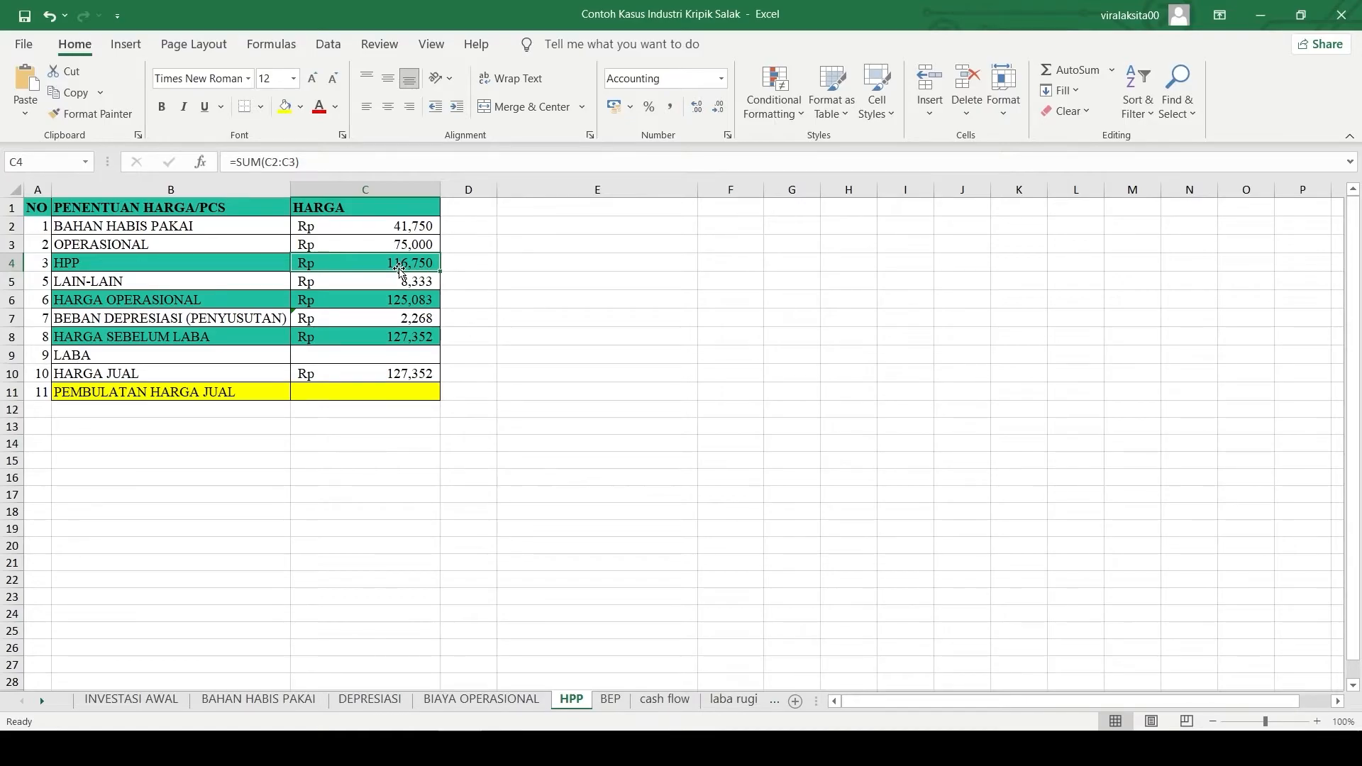
key(Down)
key(Down)
key(Down)
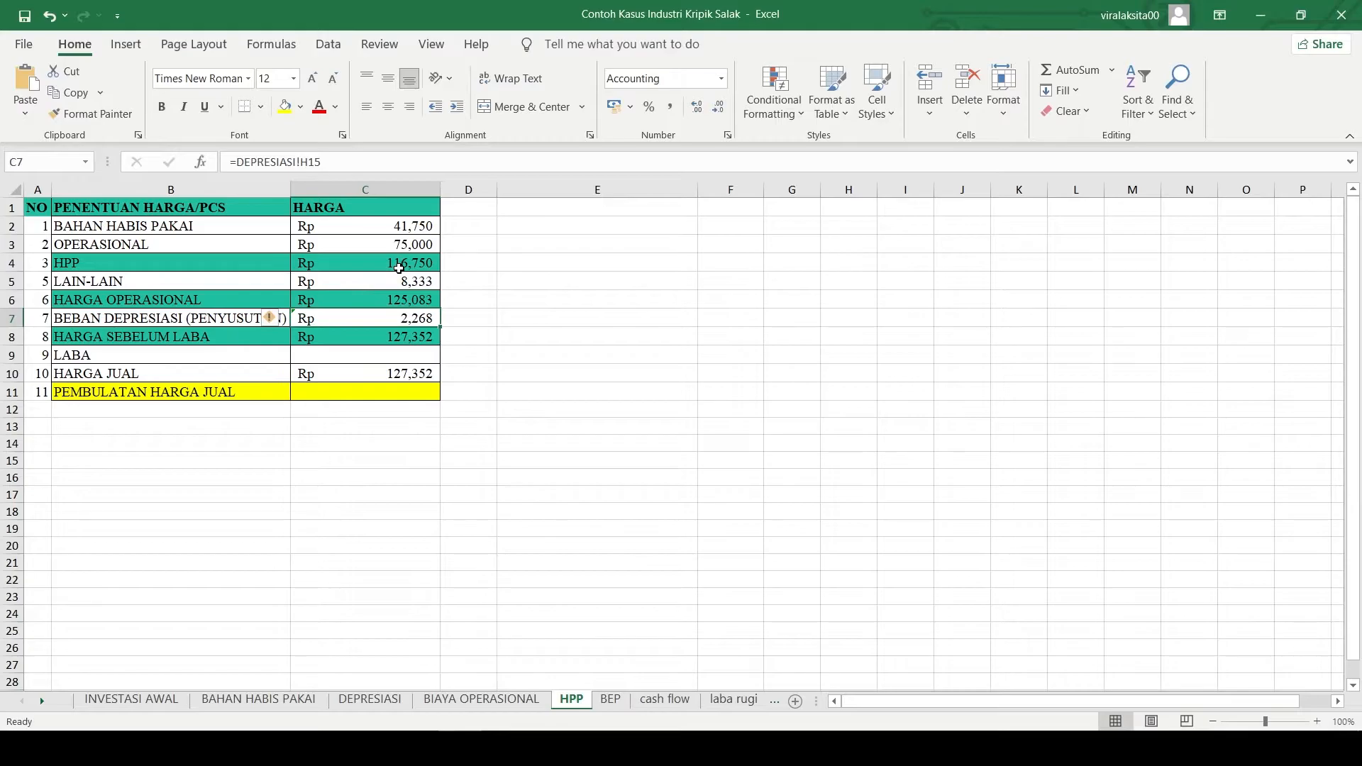
key(Down)
key(Down)
key(Down)
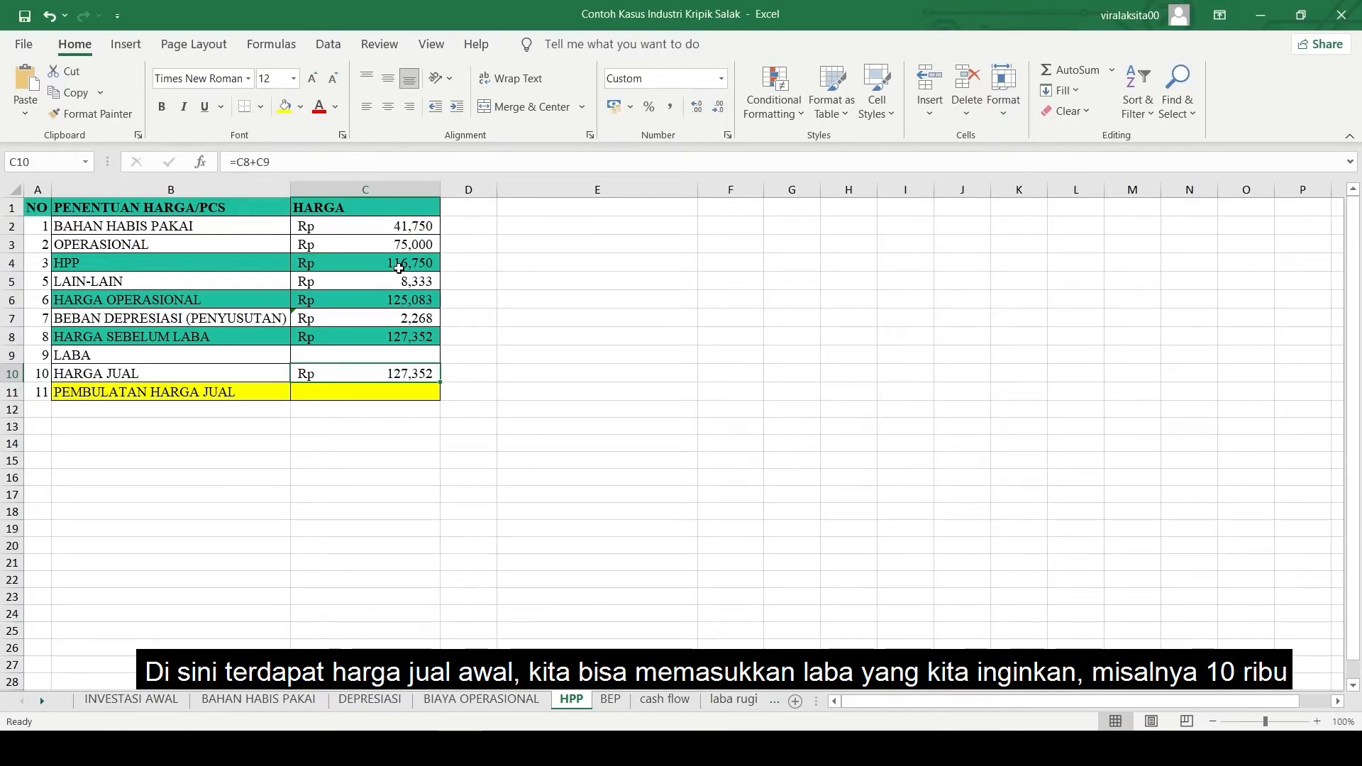
Set the LABA value in cell C9 of the HPP sheet to 10000.
key(Up)
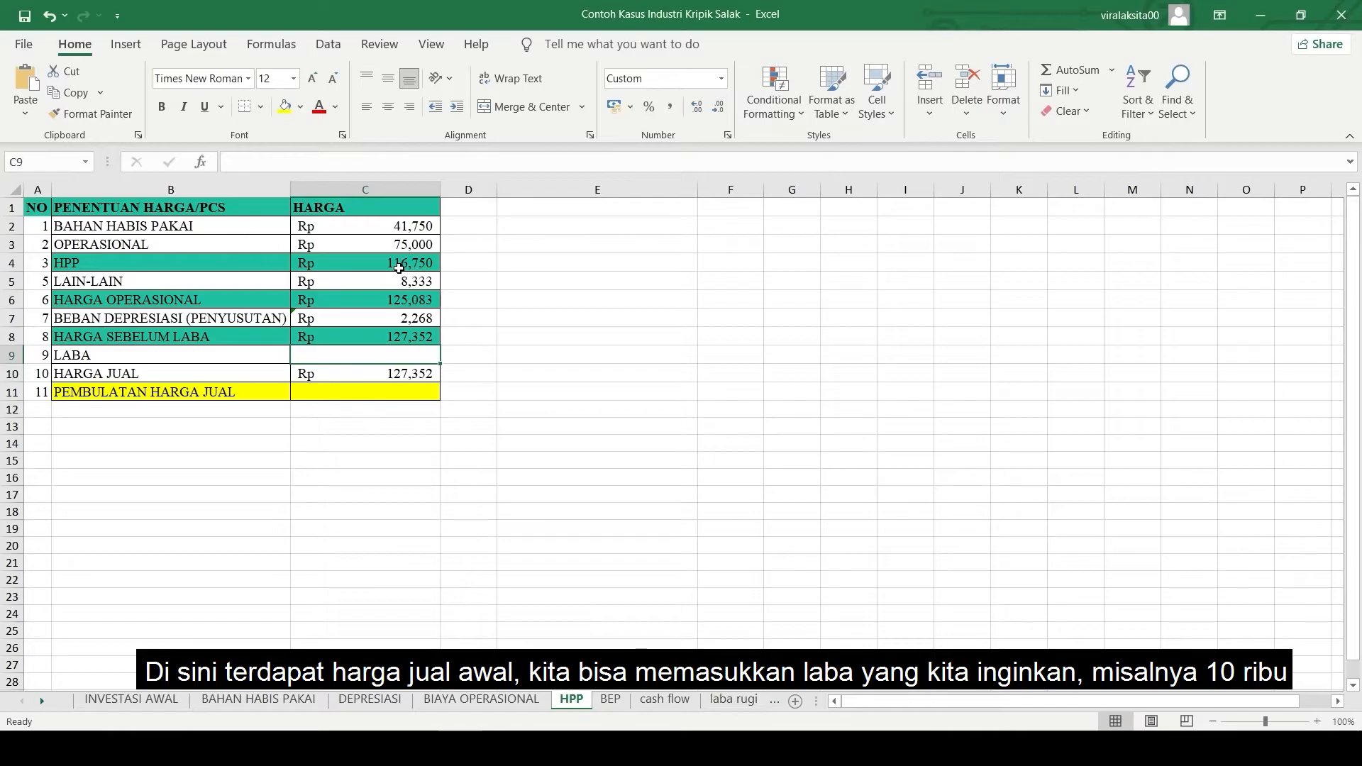
text(10000,000000)
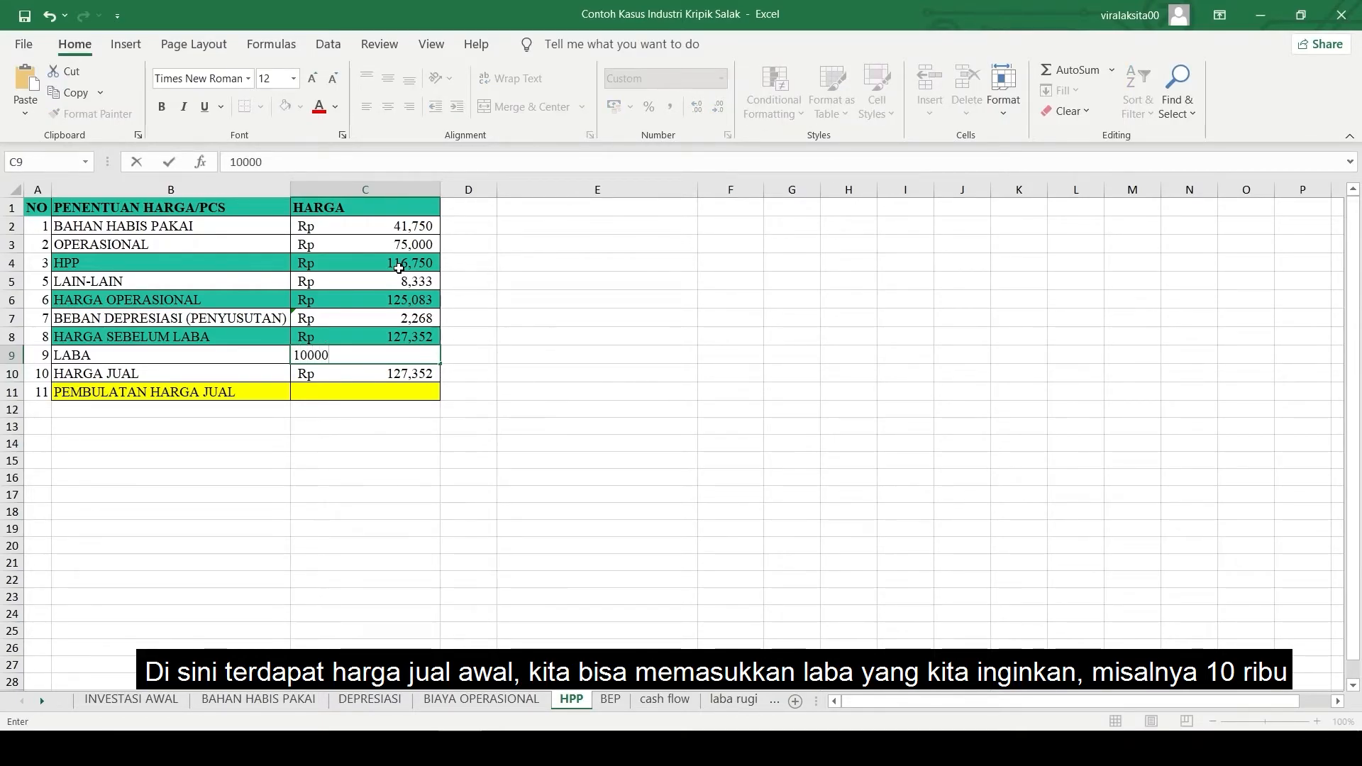
key(Return)
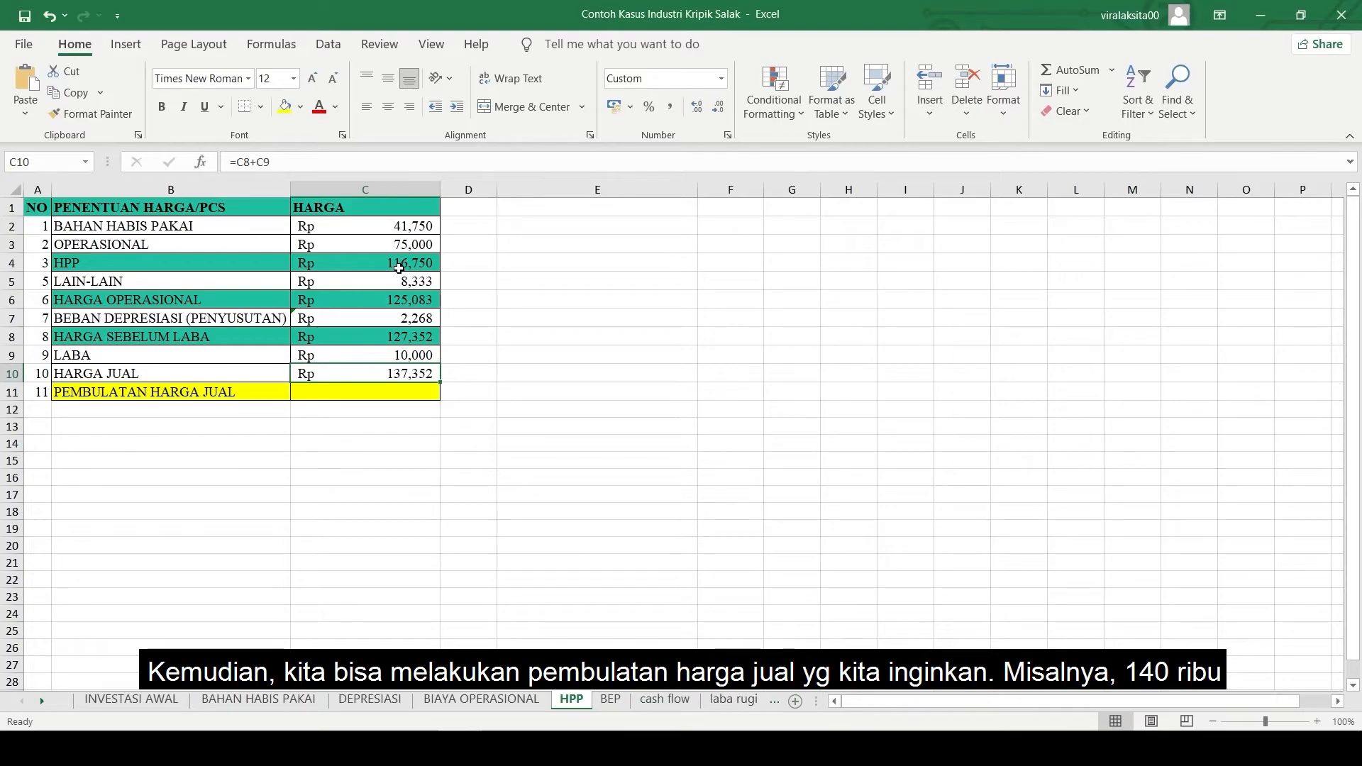
Set PEMBULATAN HARGA JUAL in cell C11 of the HPP sheet to 140000.
key(Down)
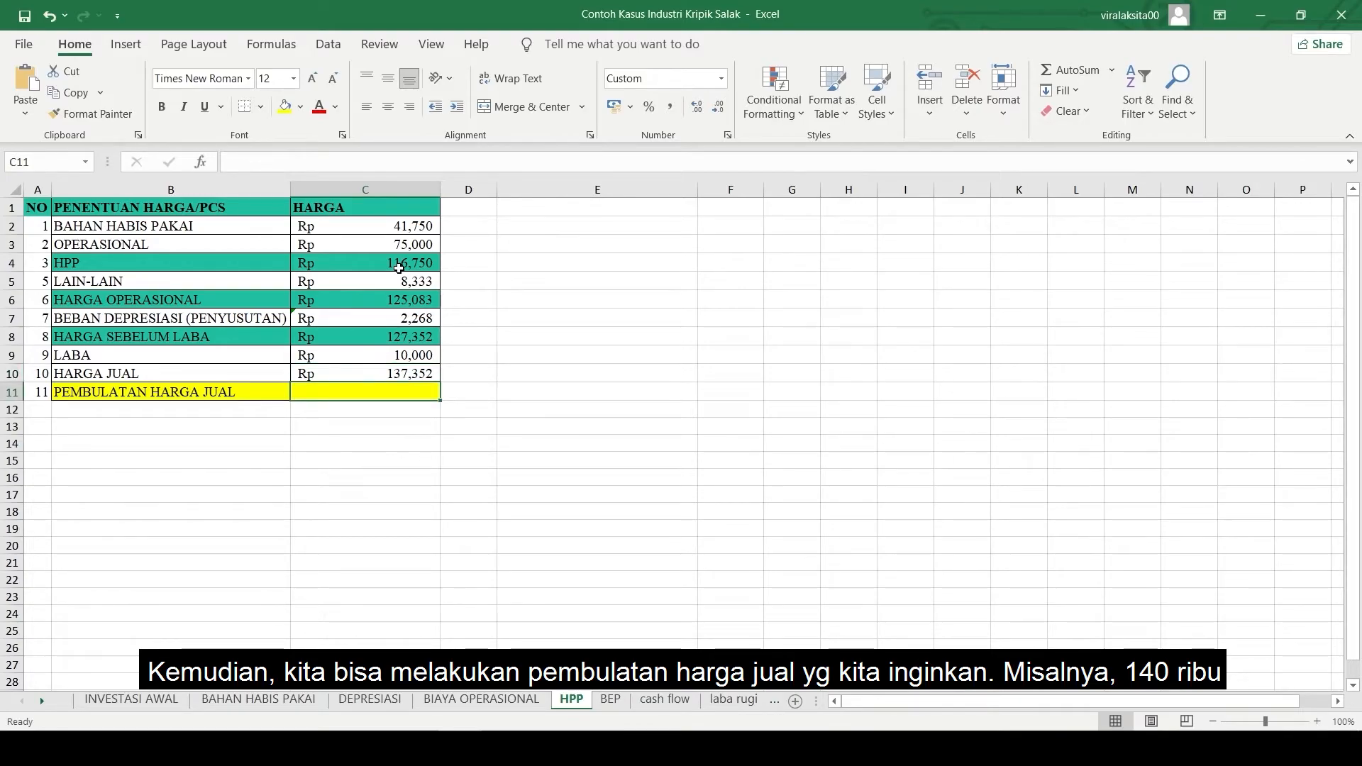
text(14)
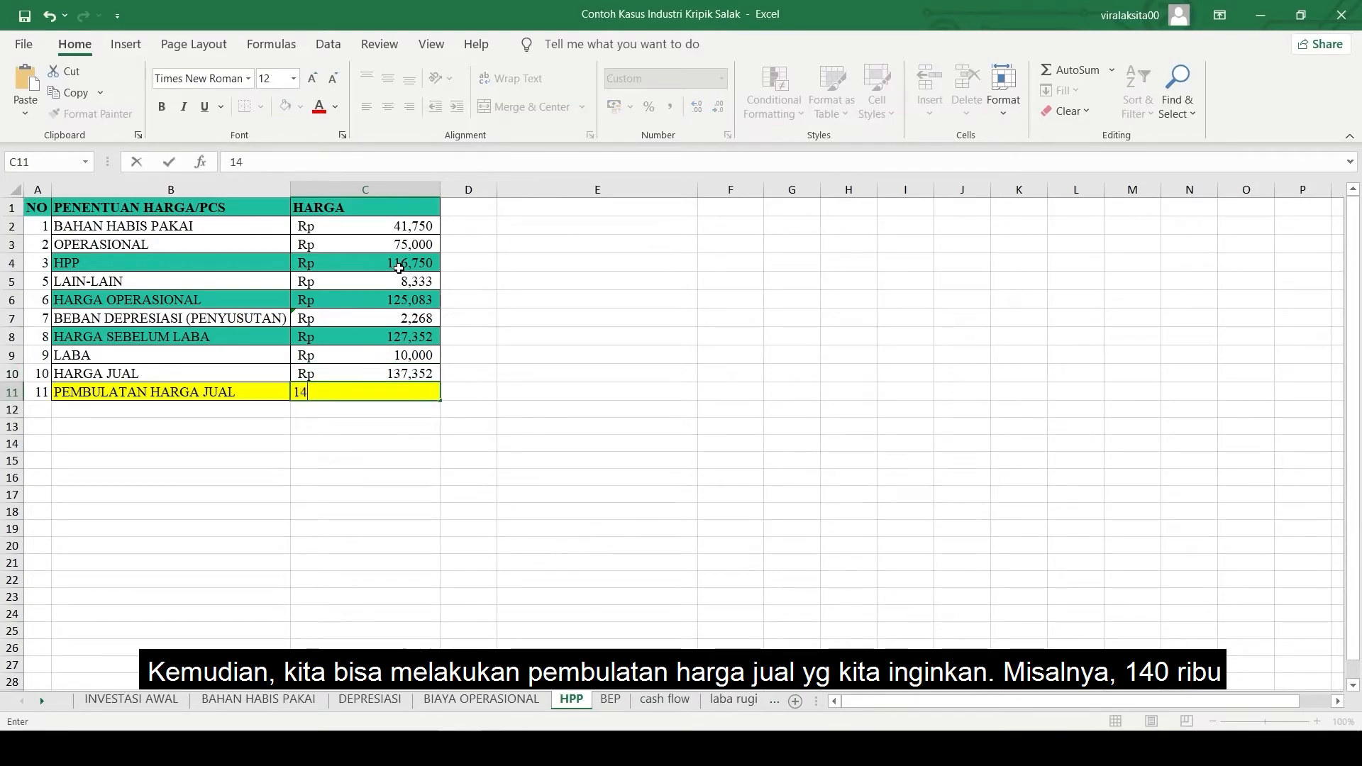
text(0000)
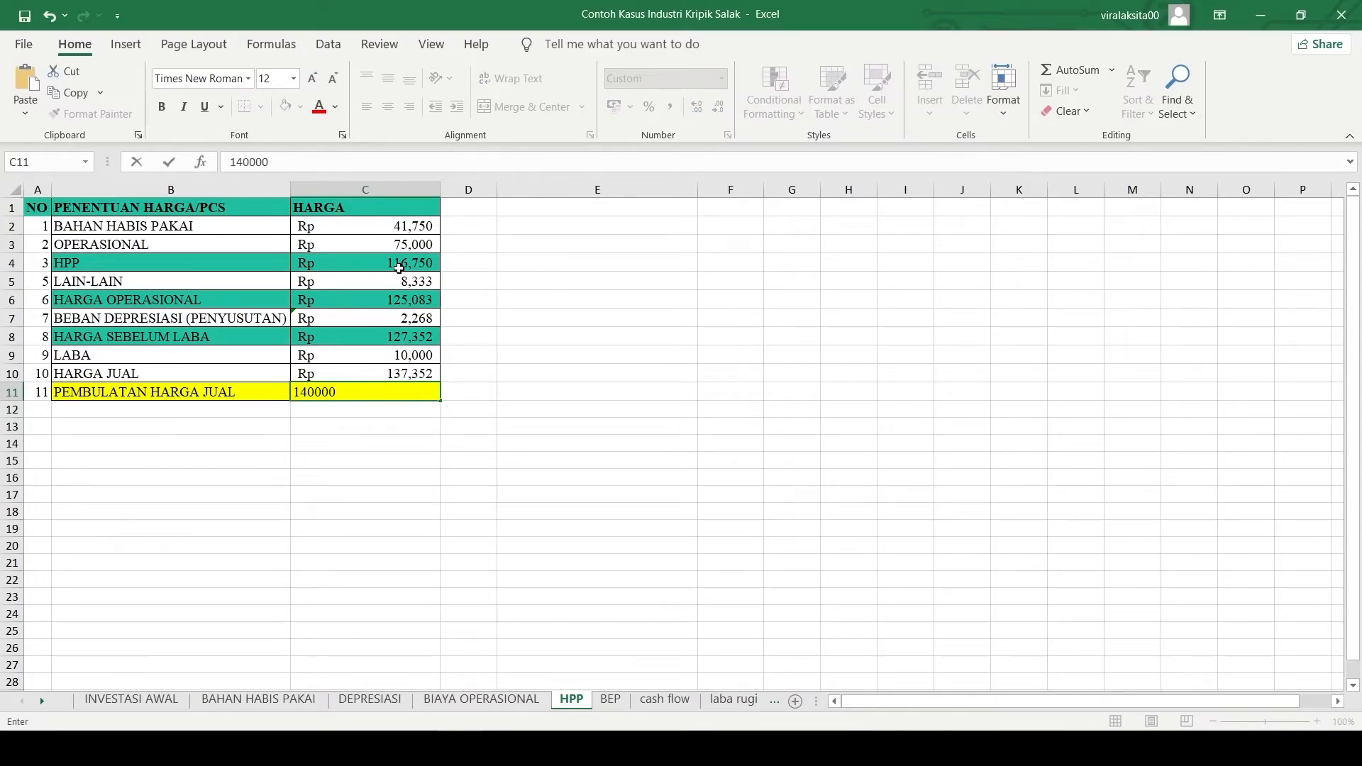
key(Return)
click(525, 749)
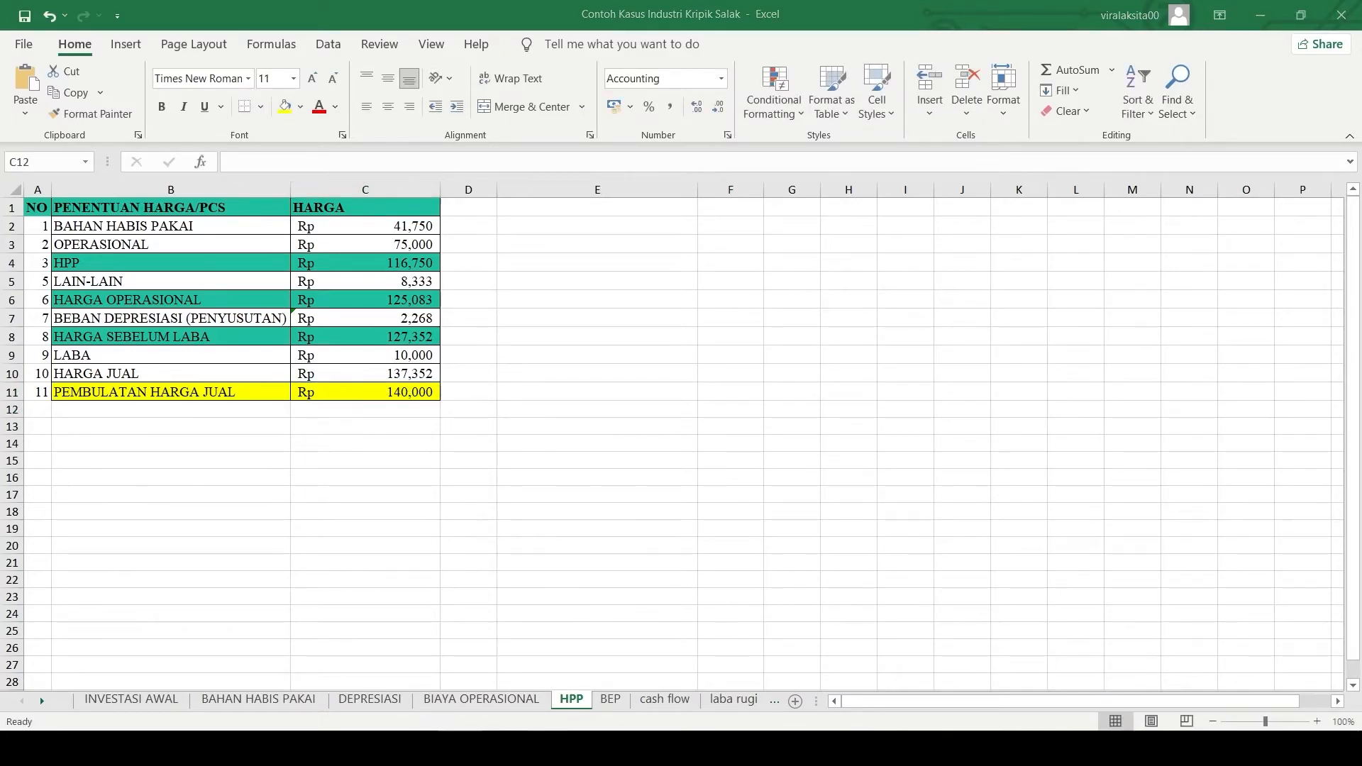
Review the monthly and yearly BEP UNIT results on the BEP sheet.
click(612, 703)
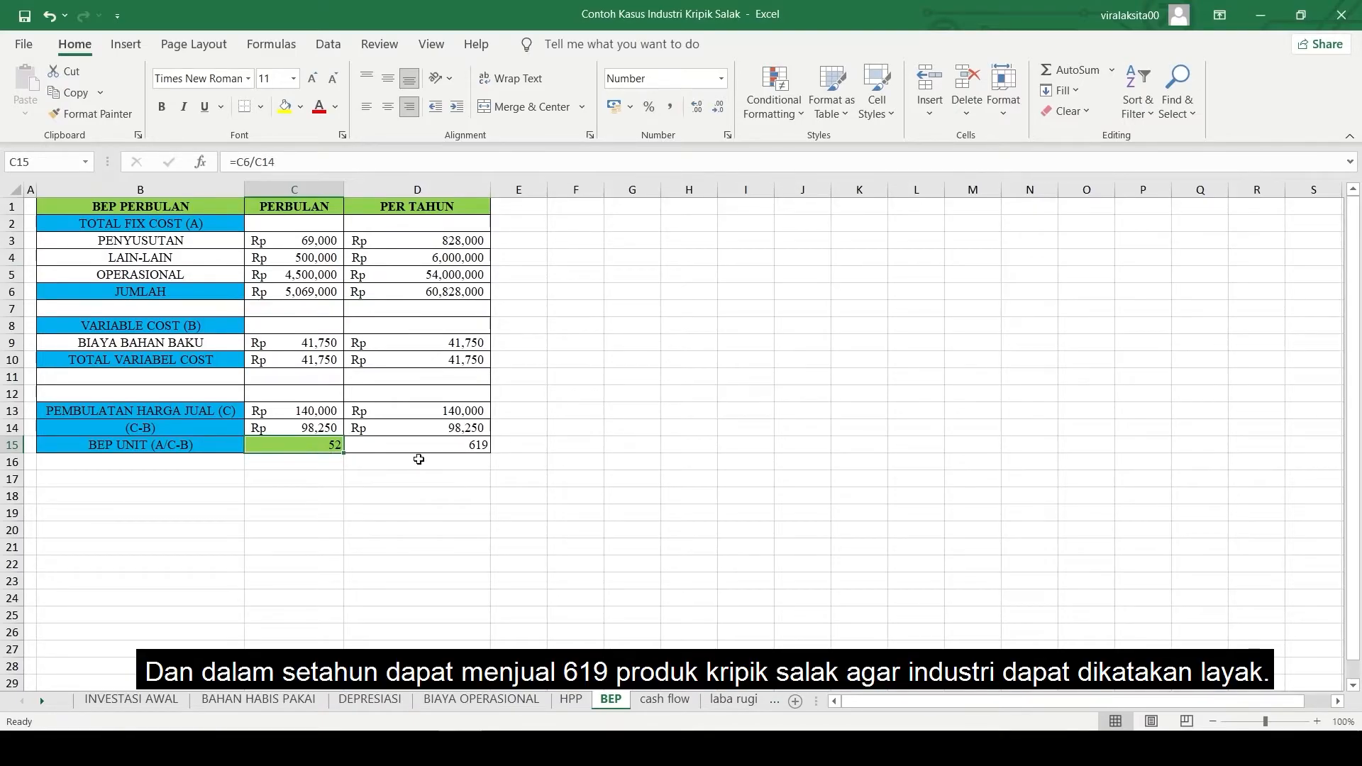
click(426, 449)
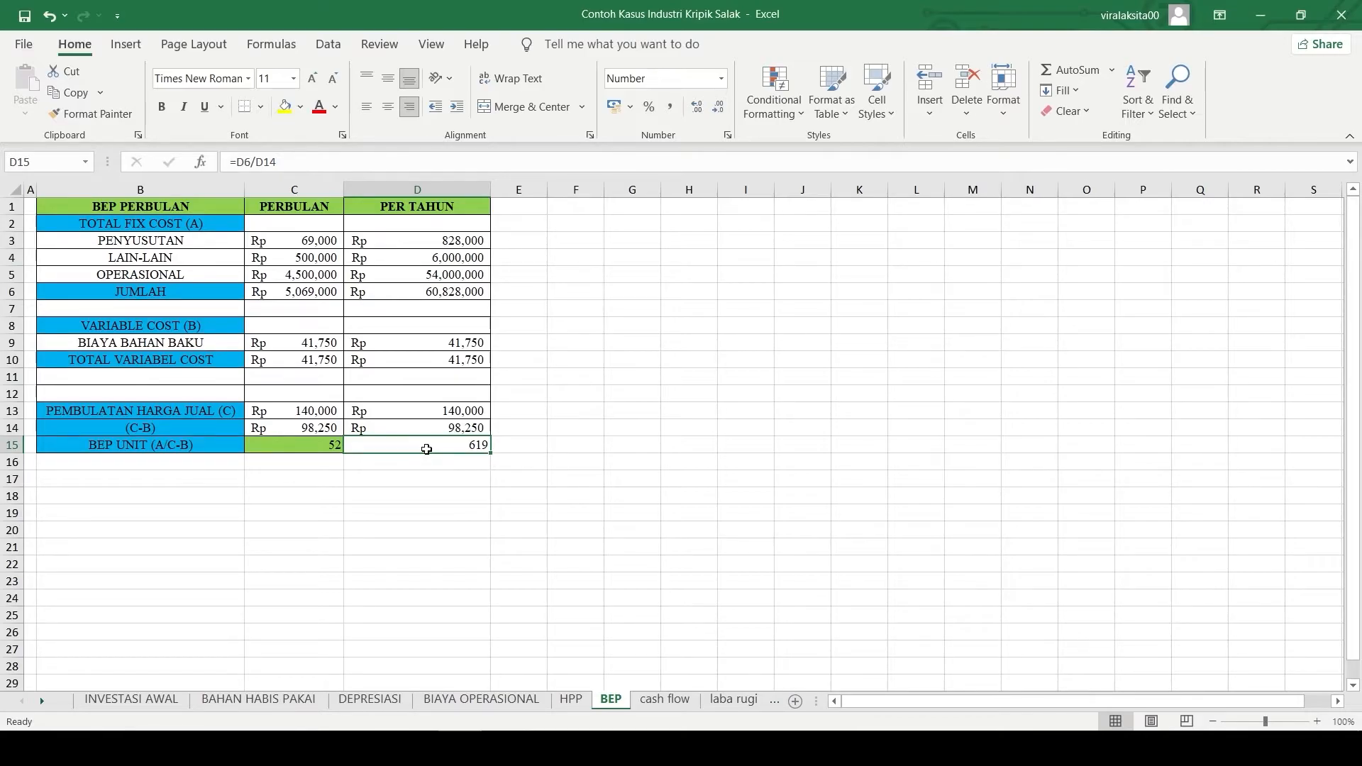
Enter a RENCANA PRODUKSI of 720 for year 1 on the cash flow sheet and fill it across through year 5 (C2:G2).
click(665, 700)
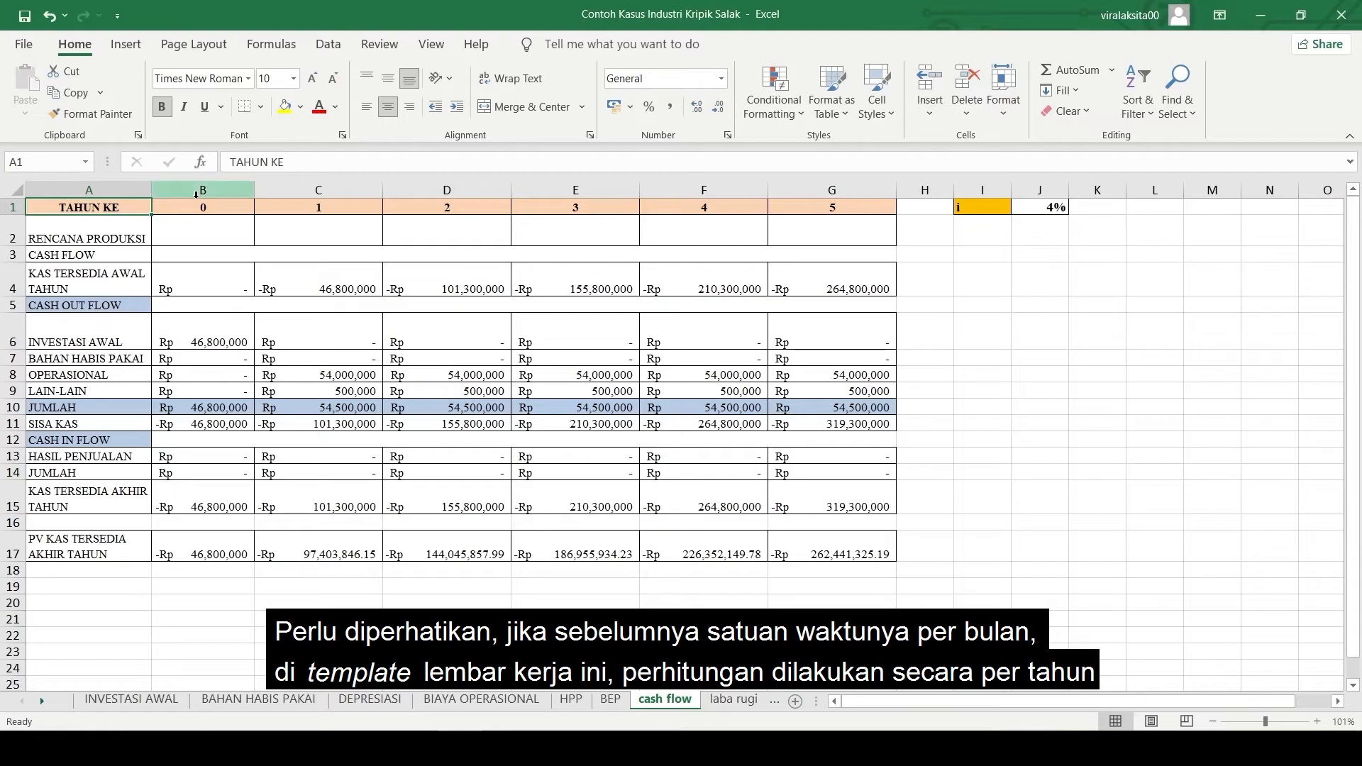
click(177, 208)
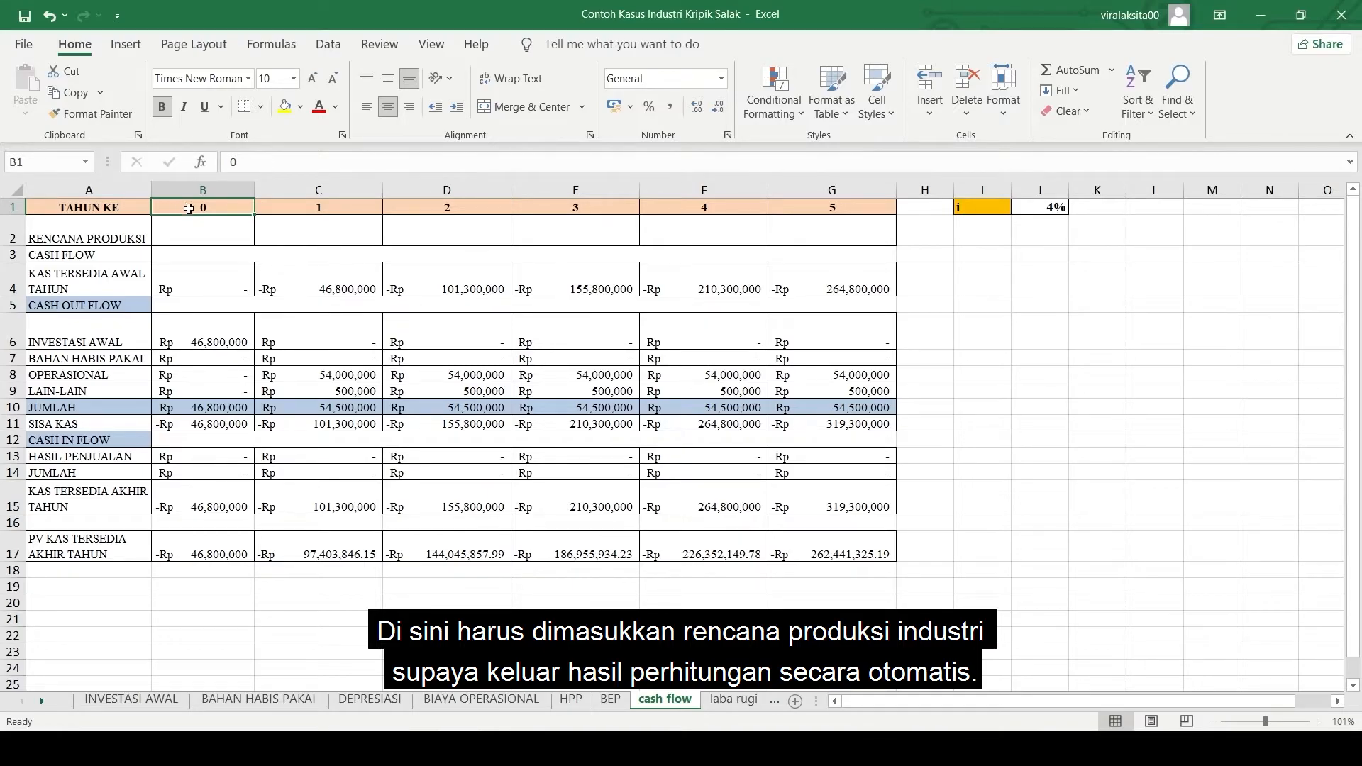
click(312, 232)
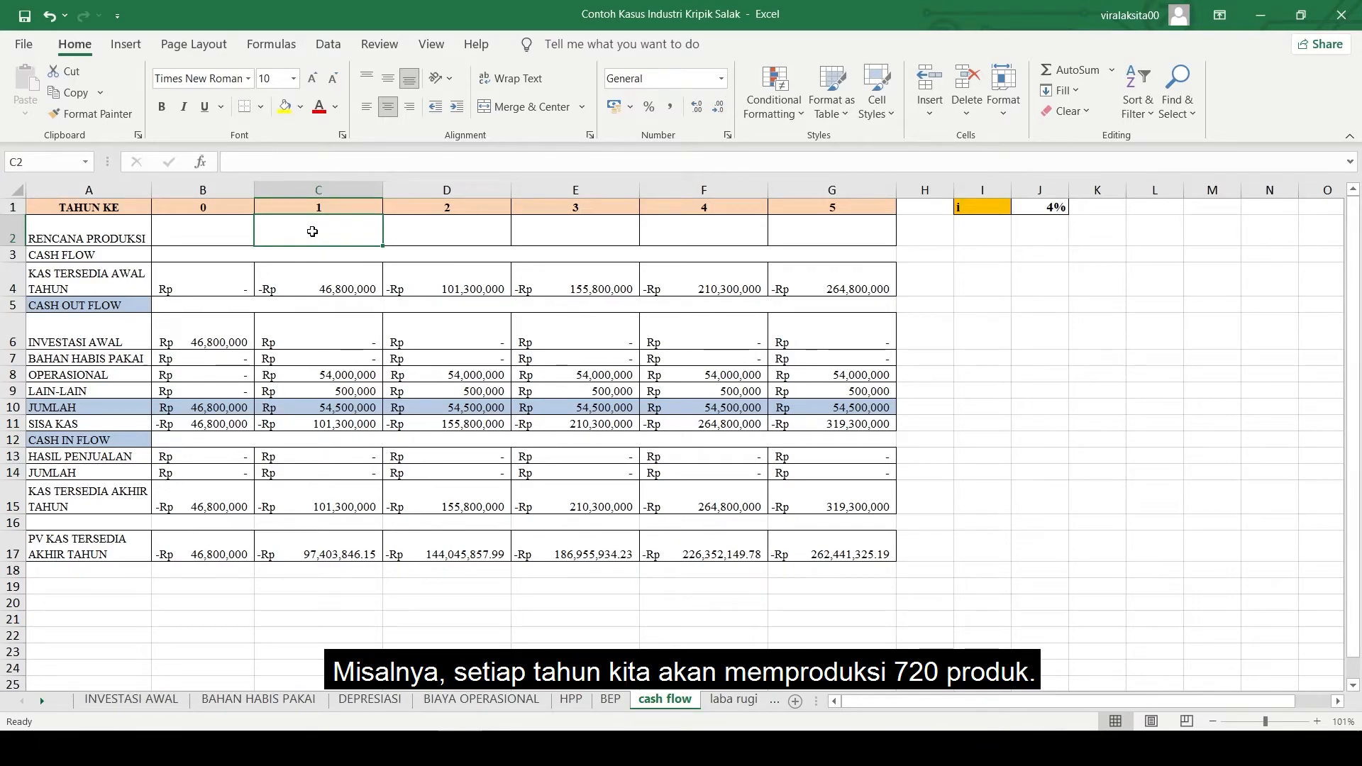
text(720)
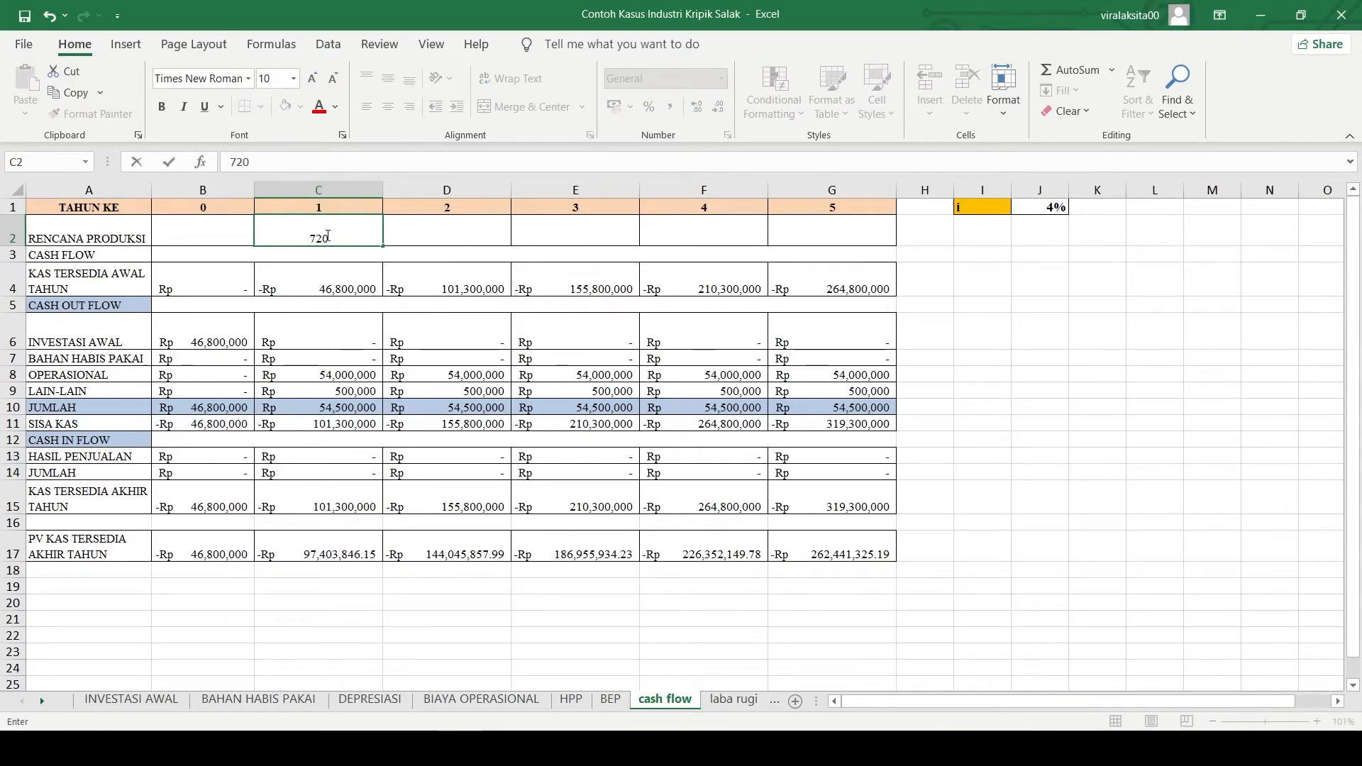
key(Return)
click(369, 238)
drag(382, 245, 886, 246)
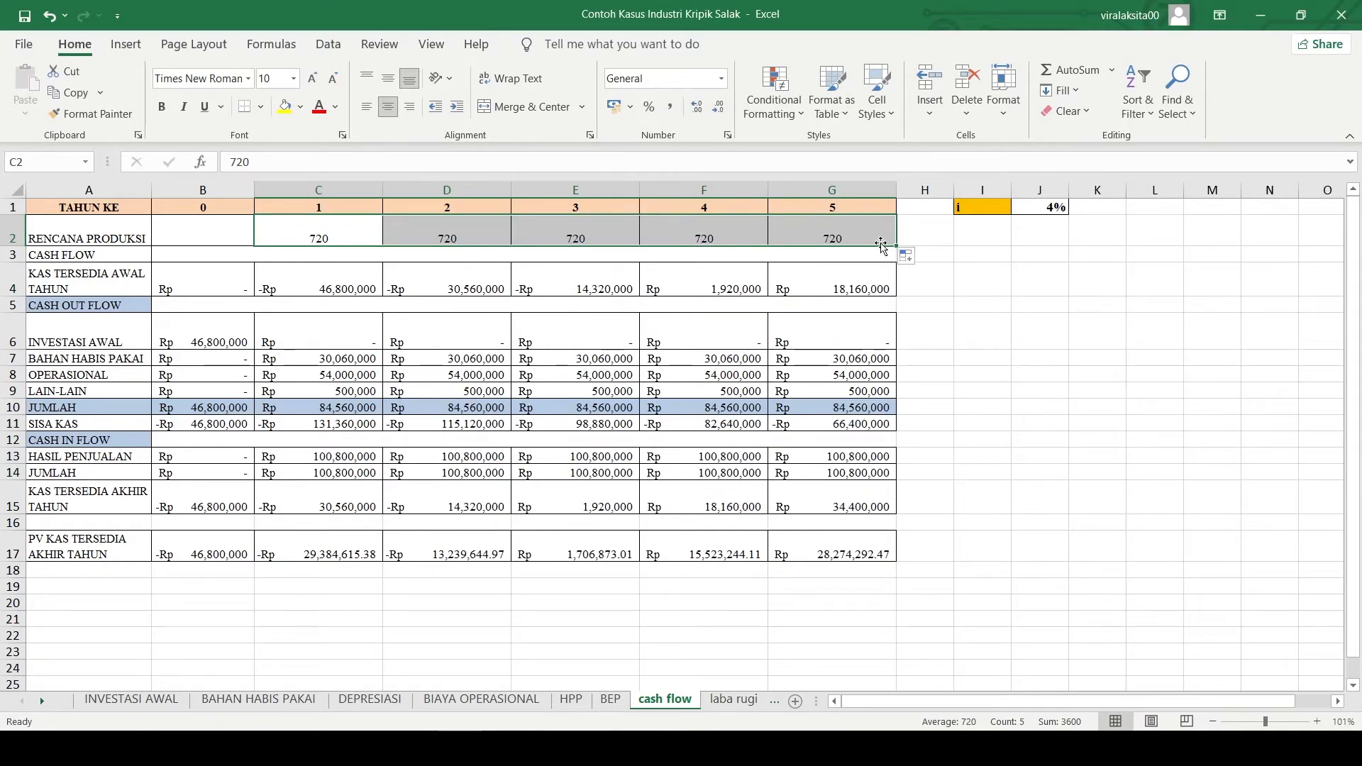
click(827, 241)
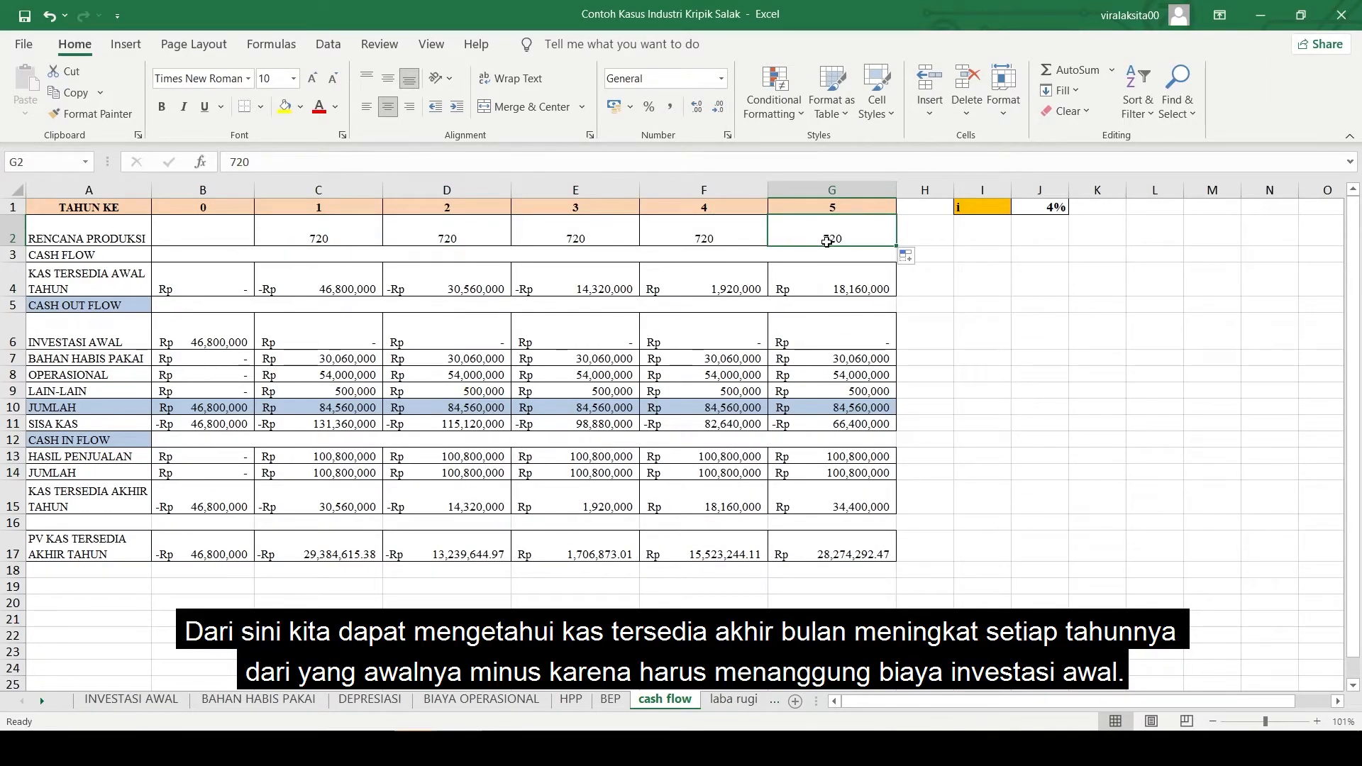
Compare KAS TERSEDIA AKHIR TAHUN across years 1 to 5 and examine the PV KAS TERSEDIA AKHIR TAHUN row.
click(321, 502)
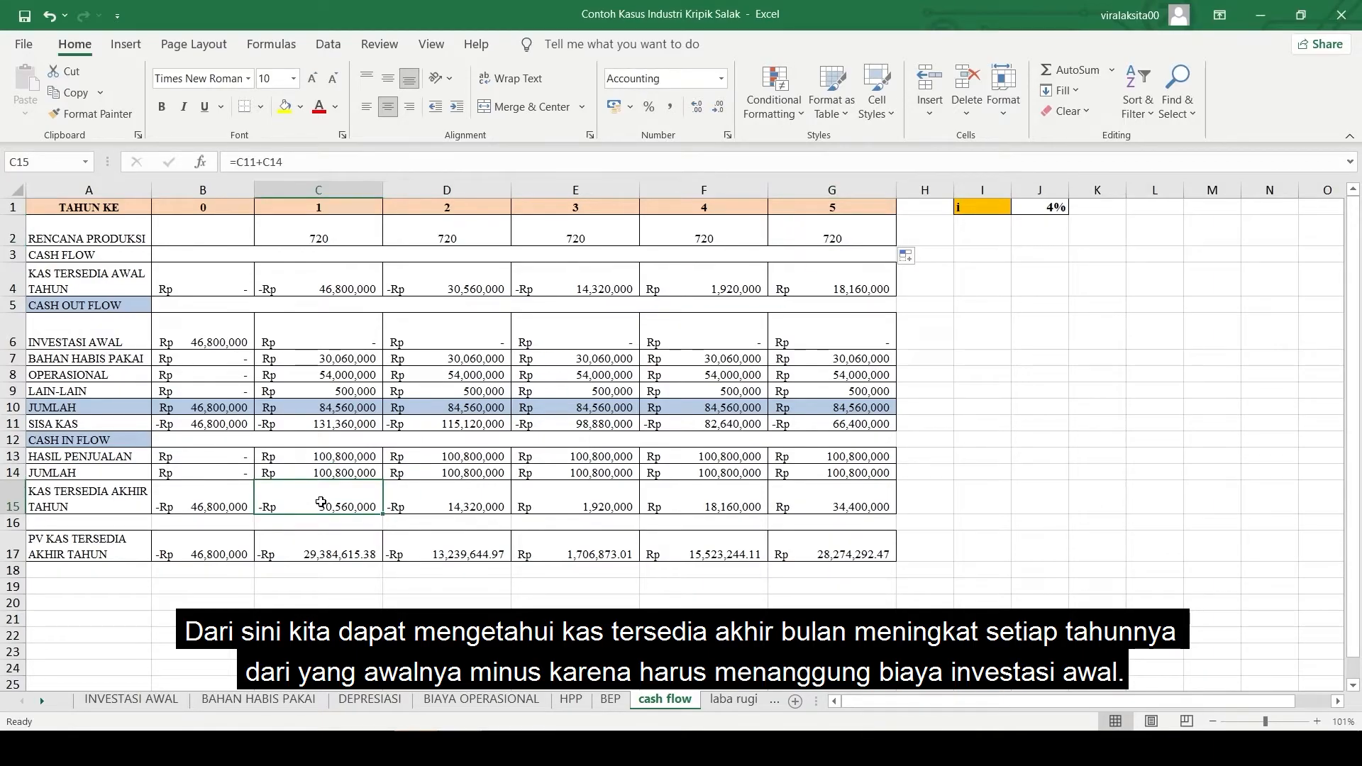
click(440, 500)
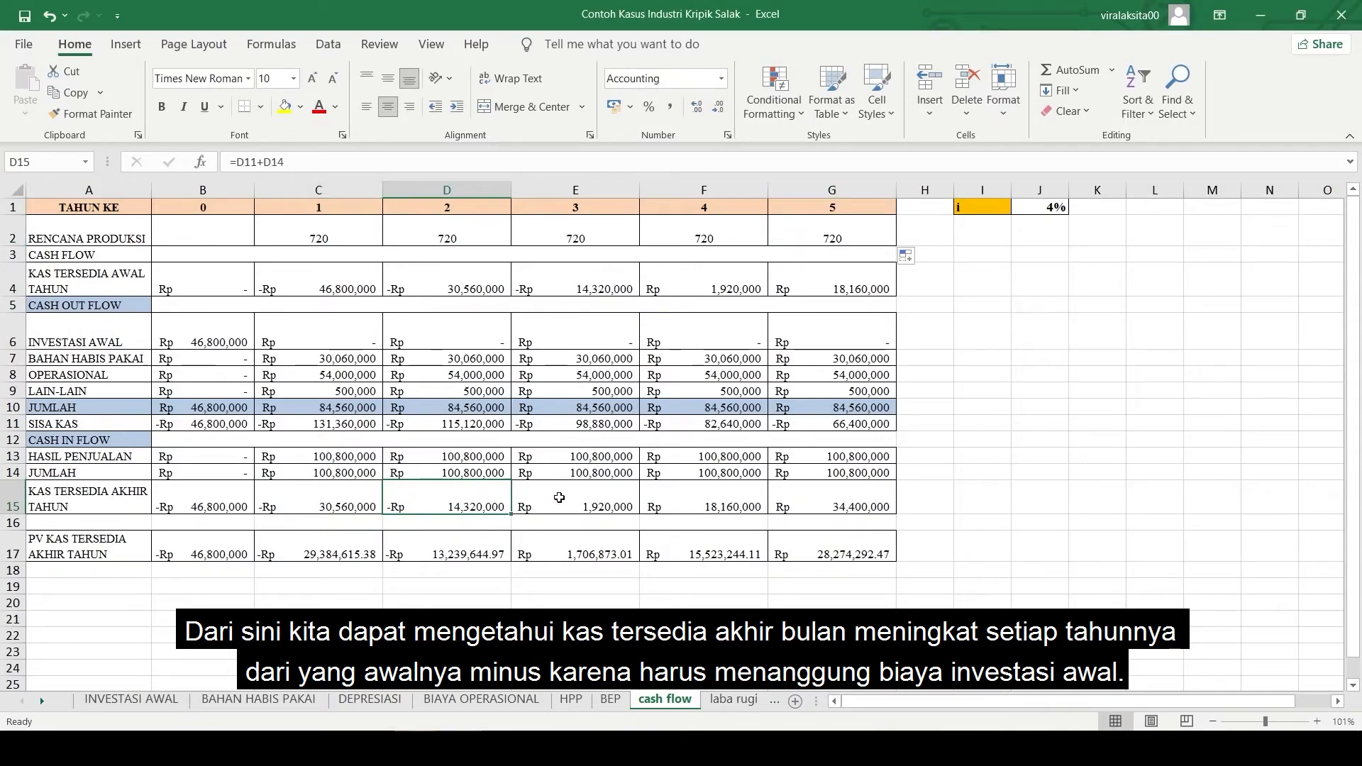
click(559, 498)
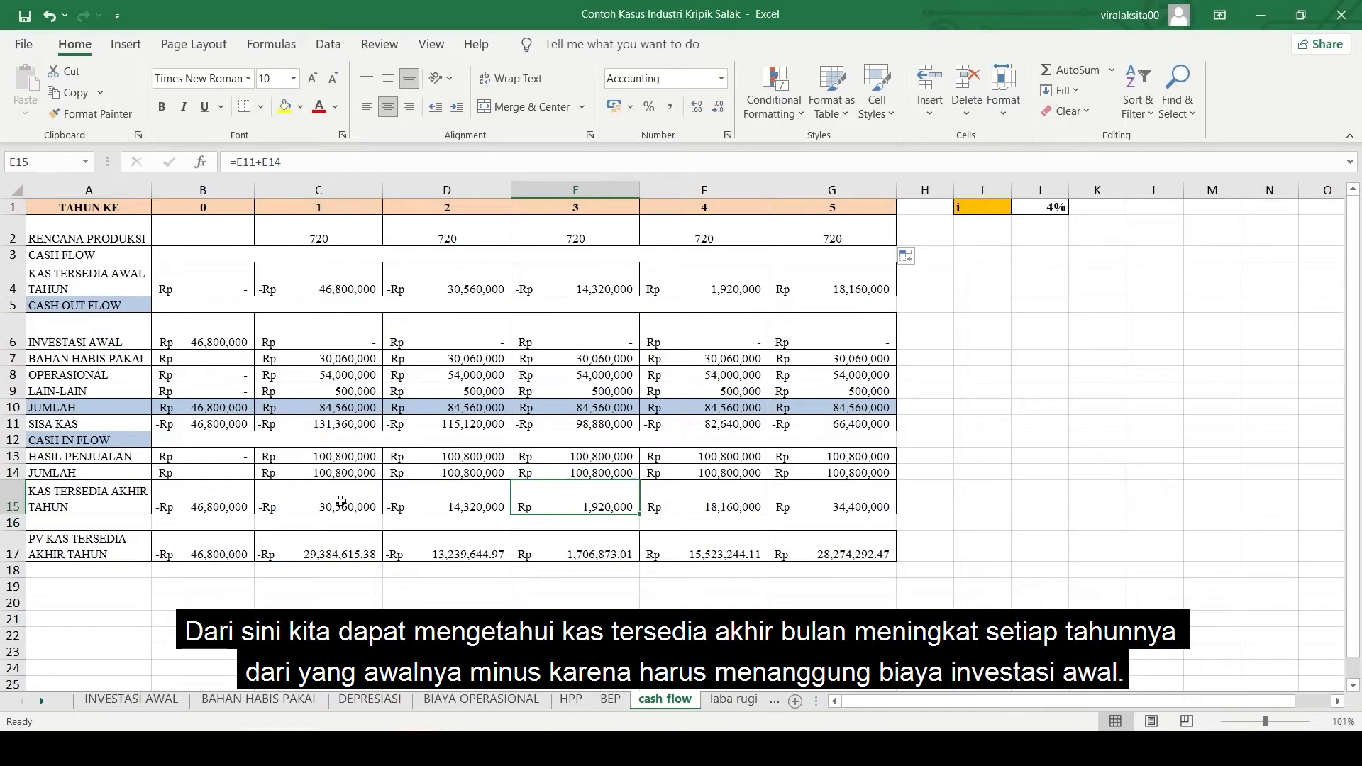
click(340, 501)
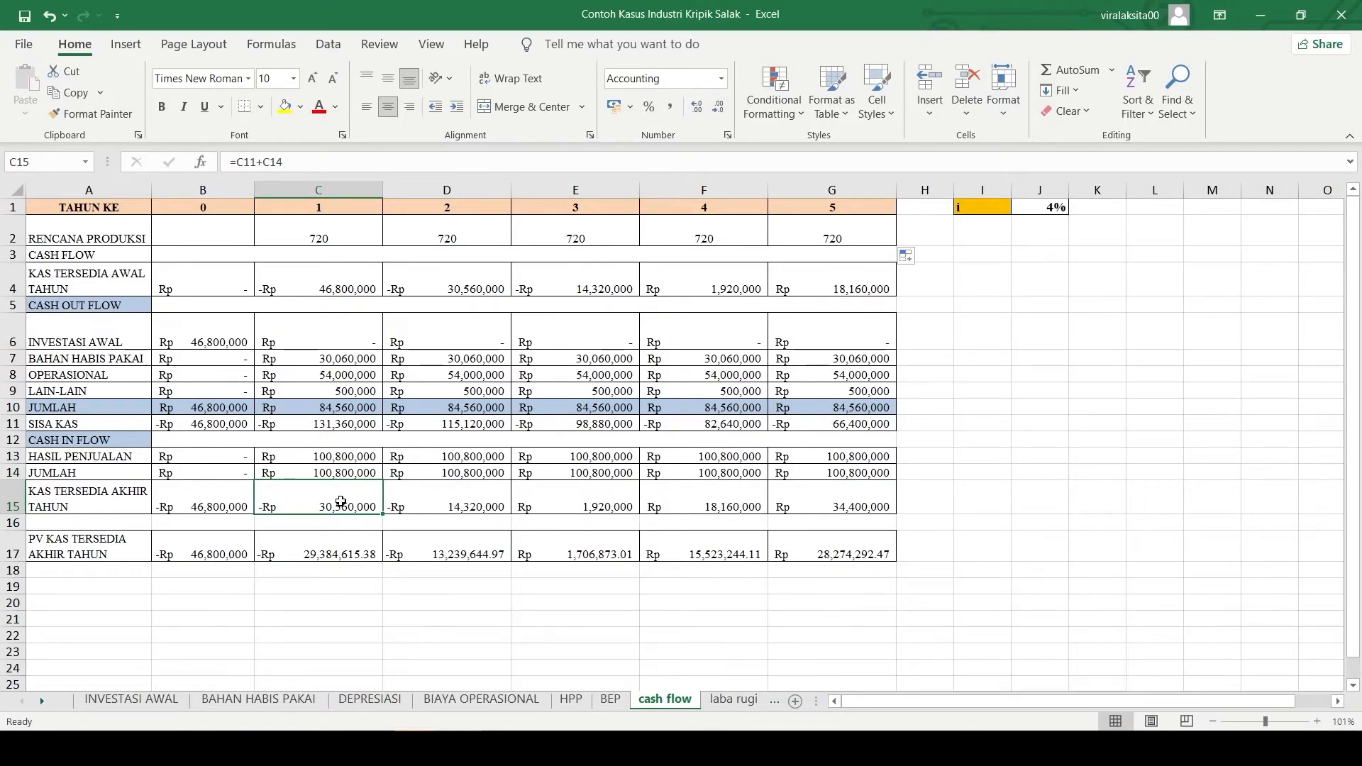
click(423, 505)
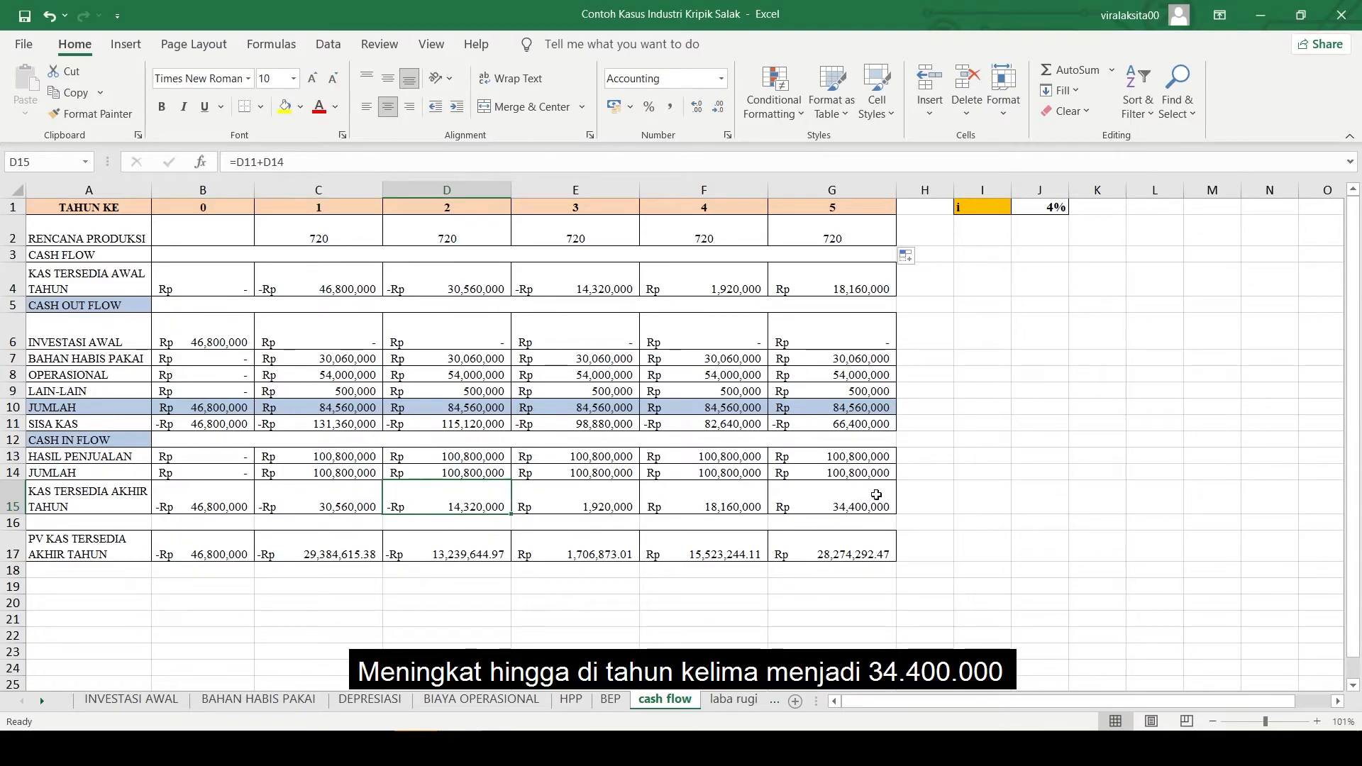
click(875, 495)
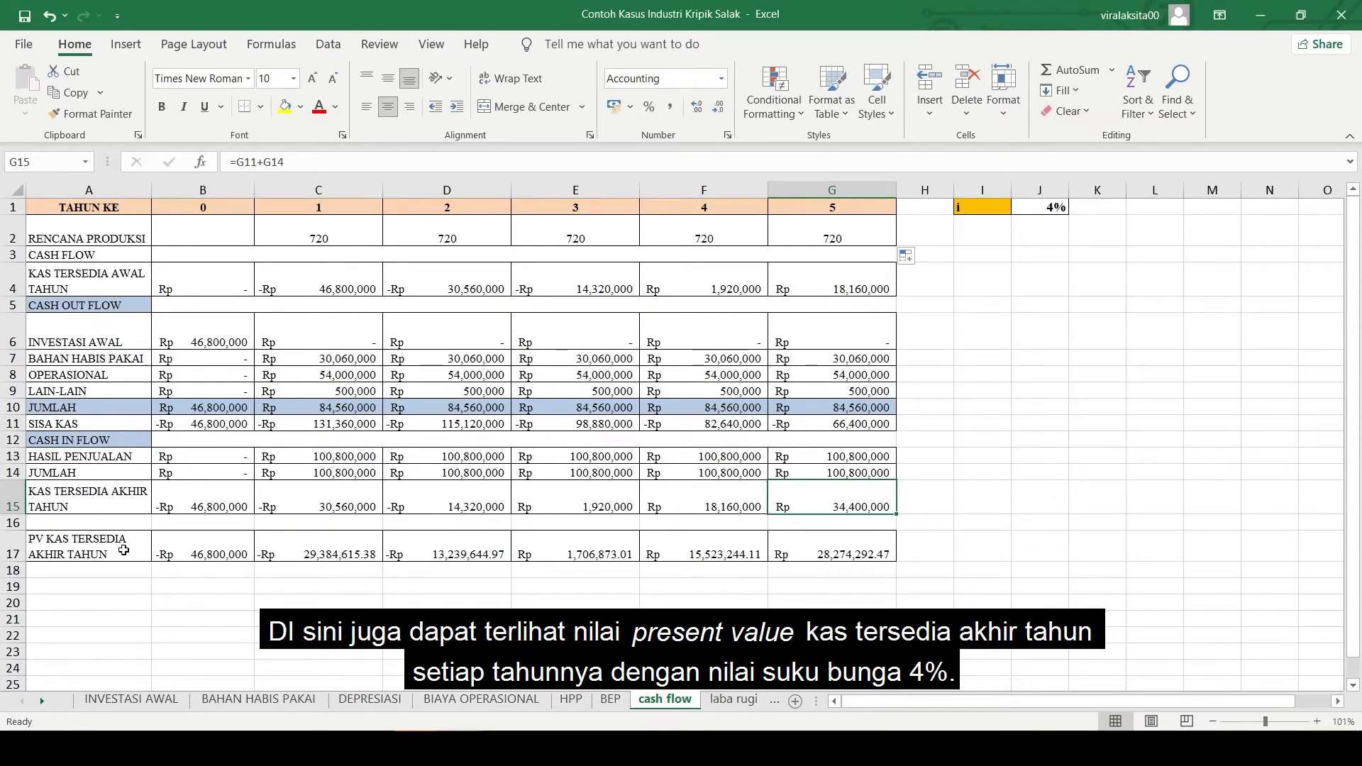
click(124, 550)
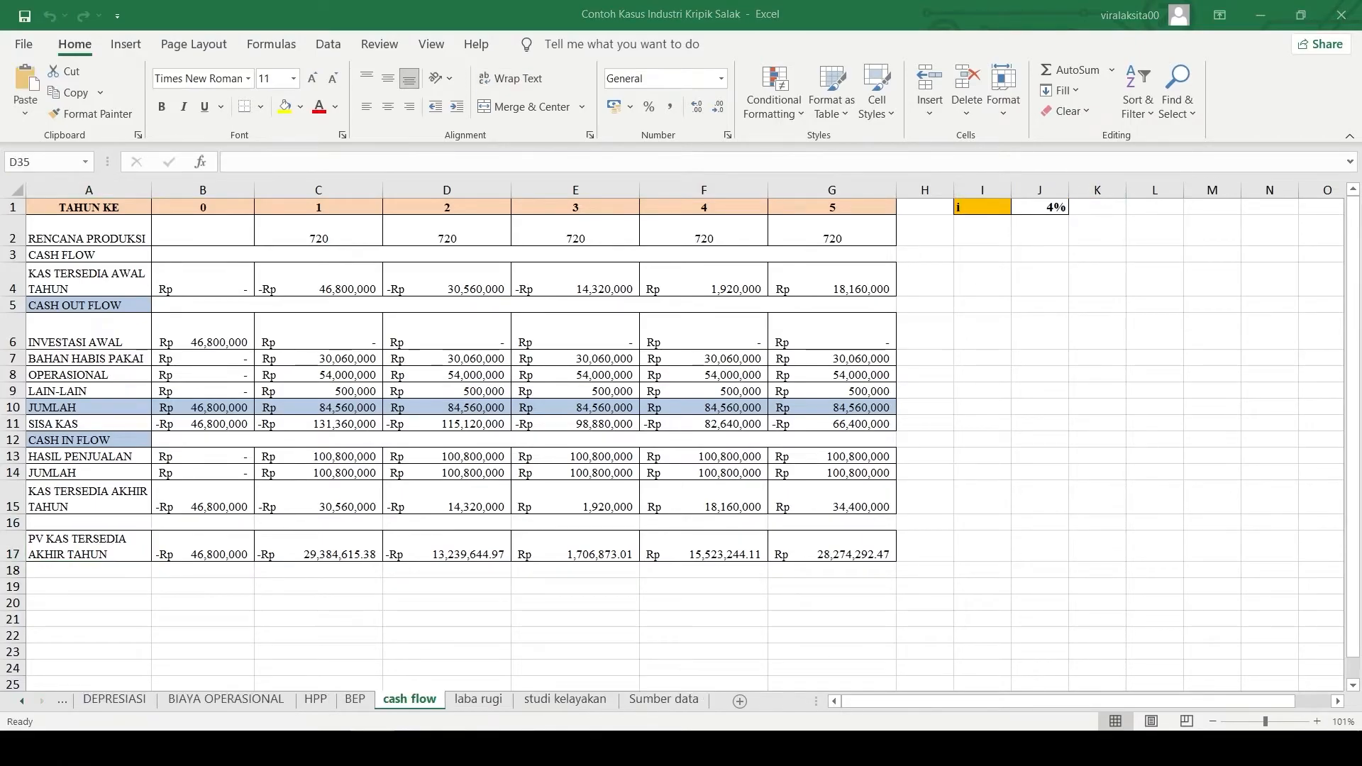
Review the laba rugi sheet row by row, from HASIL PENJUALAN down to PERTUMBUHAN KEUNTUNGAN.
click(477, 700)
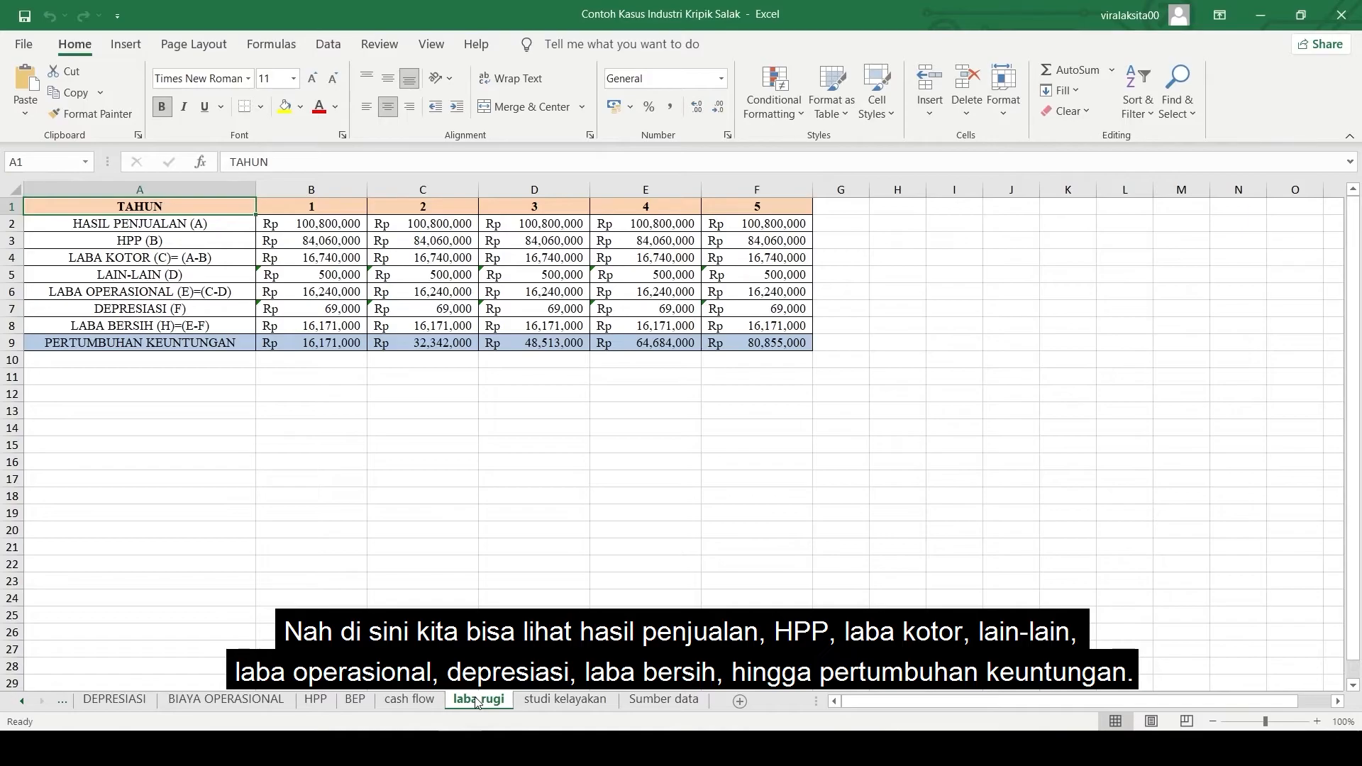
click(218, 226)
key(Down)
key(Down)
key(Down)
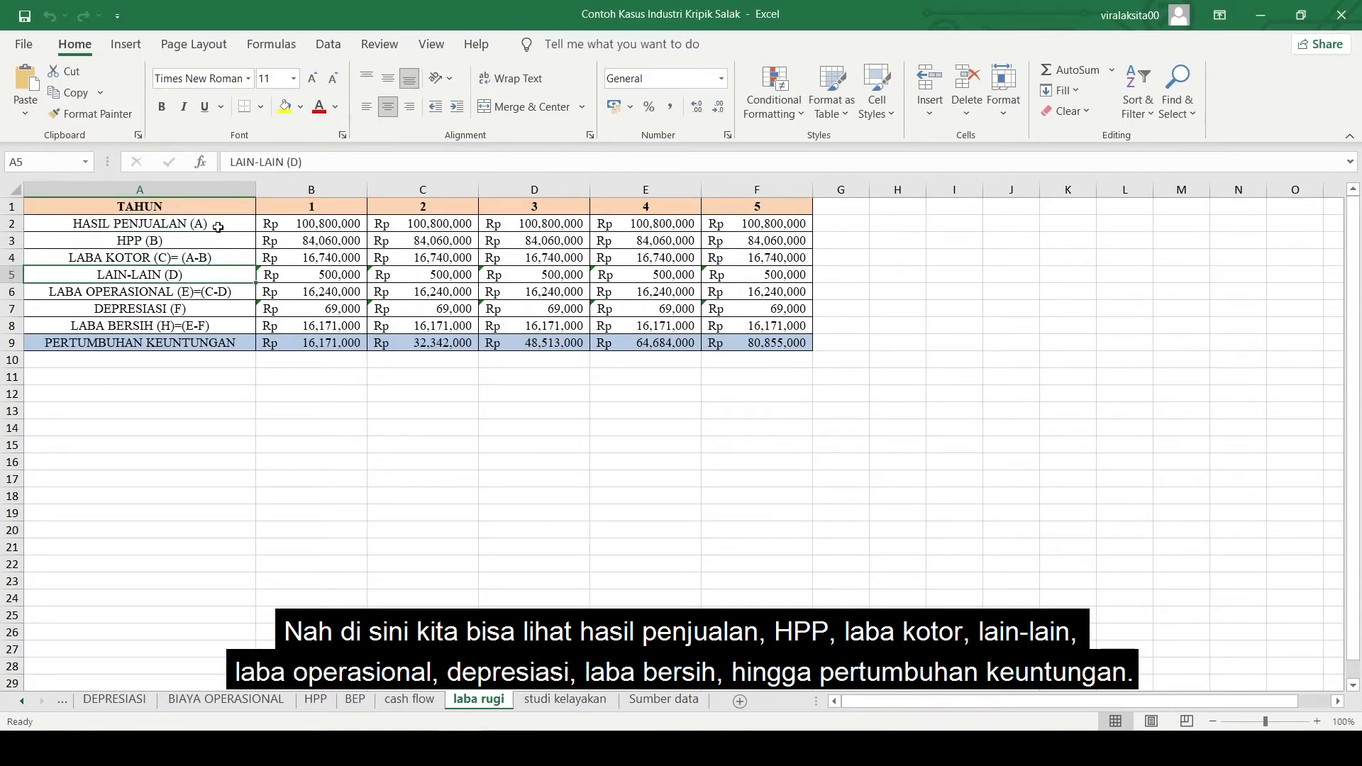
key(Down)
key(Down)
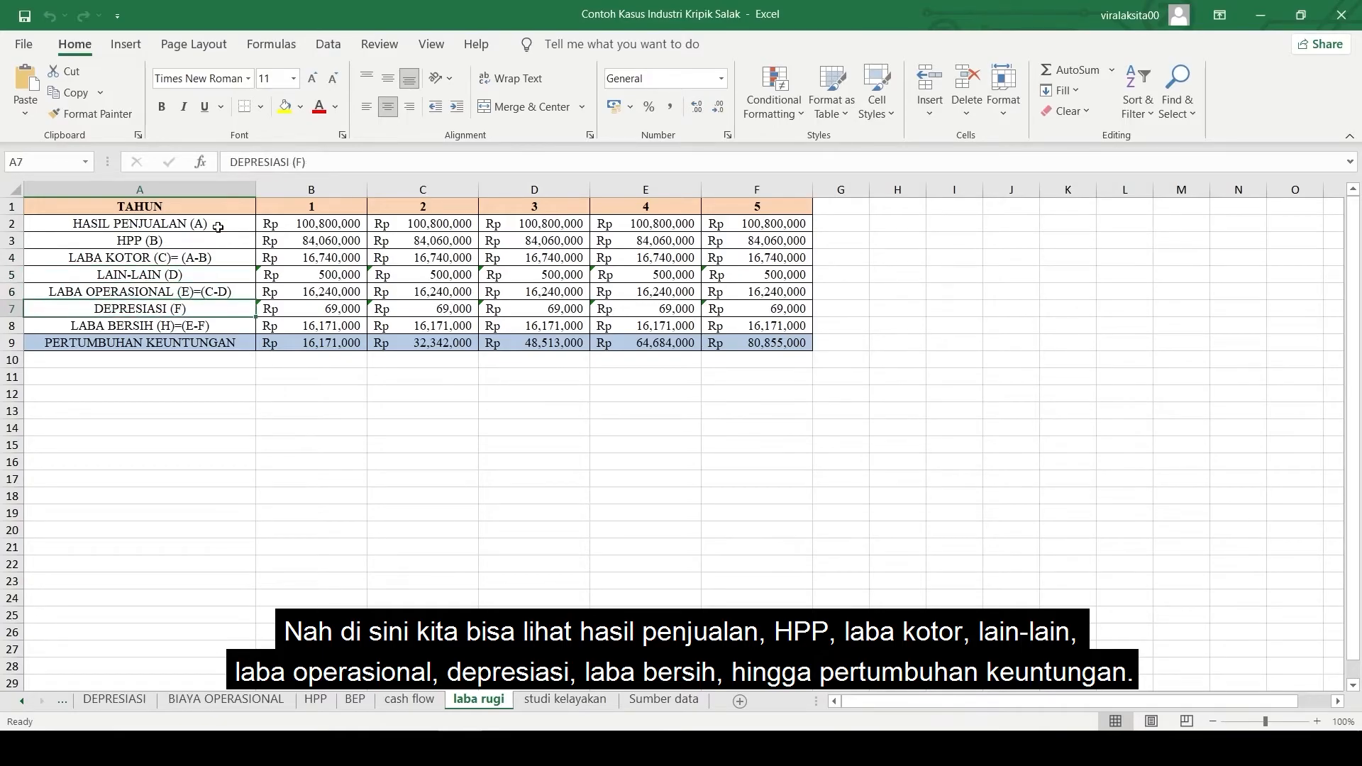
key(Down)
key(Down)
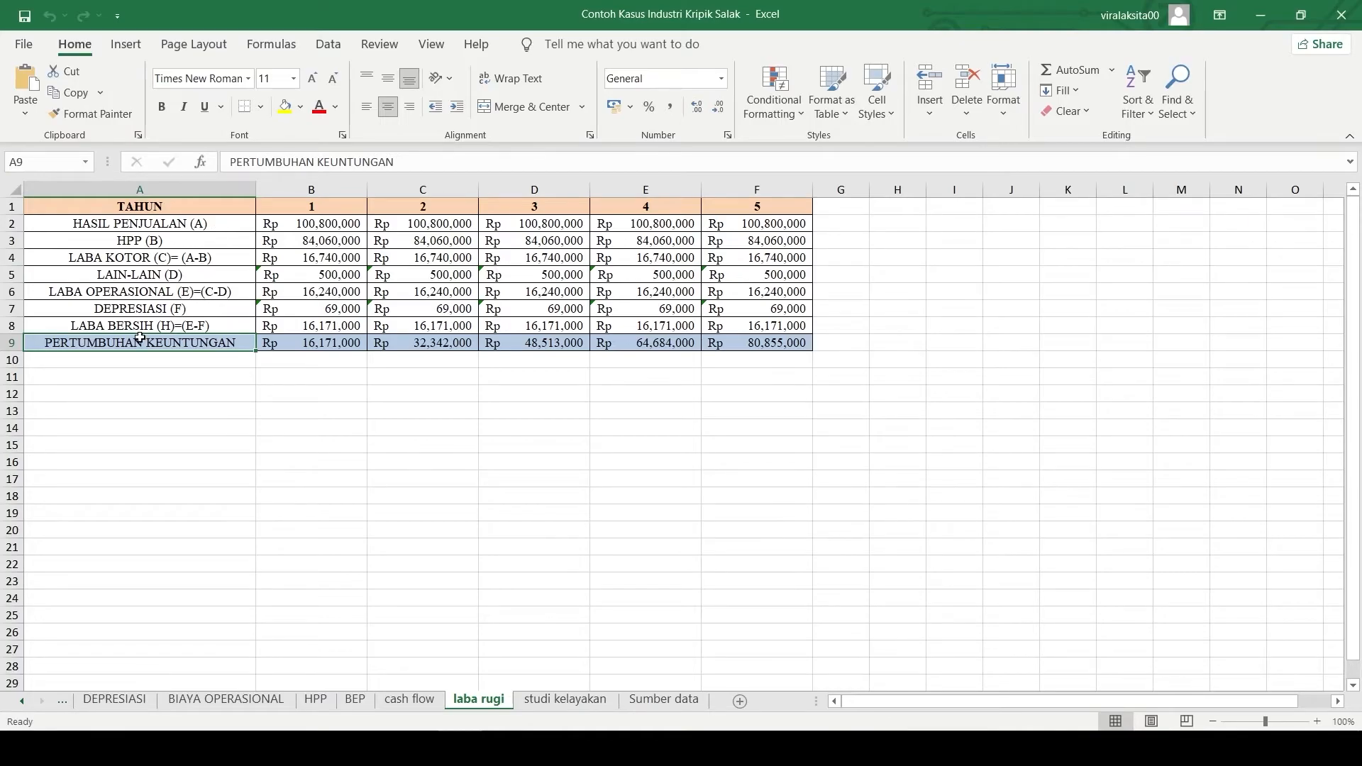
Inspect the B/C ratio formula and its feasibility verdict on the studi kelayakan sheet.
click(534, 701)
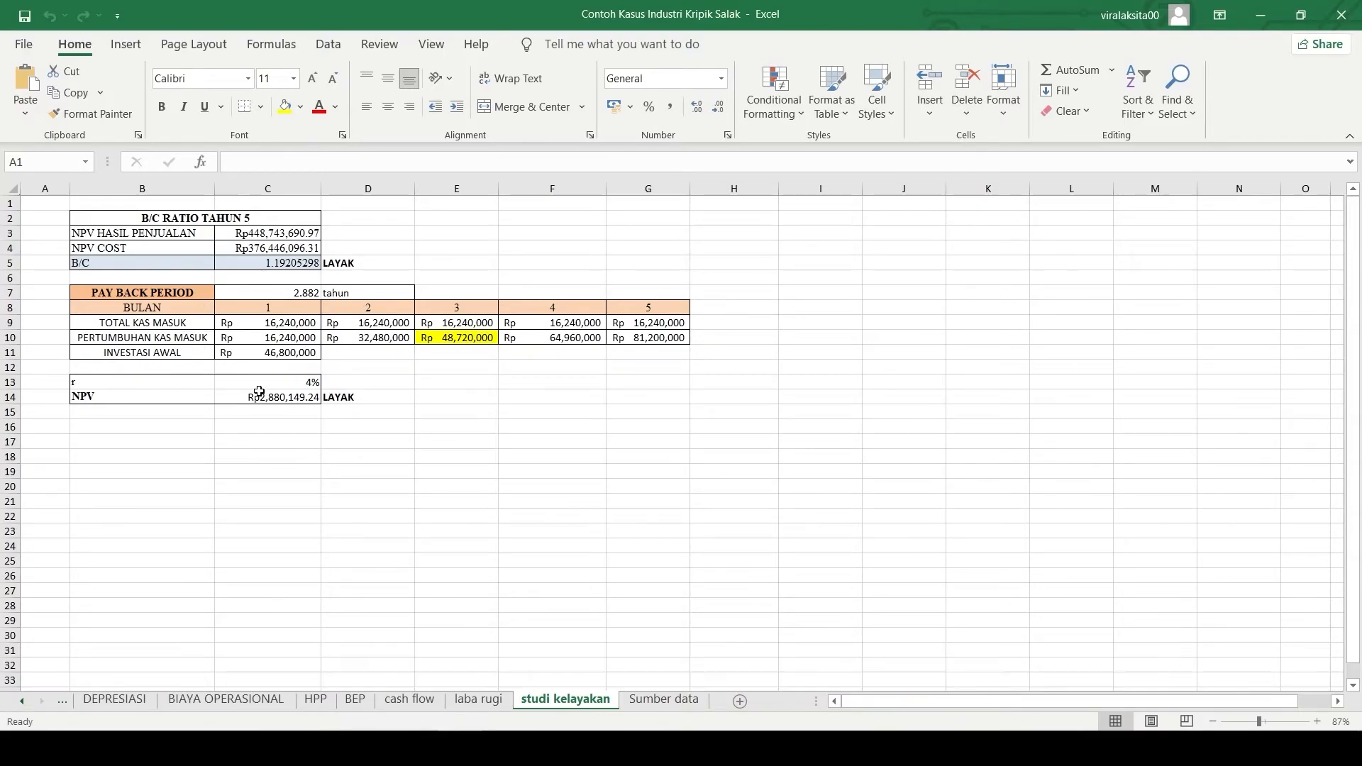
click(271, 262)
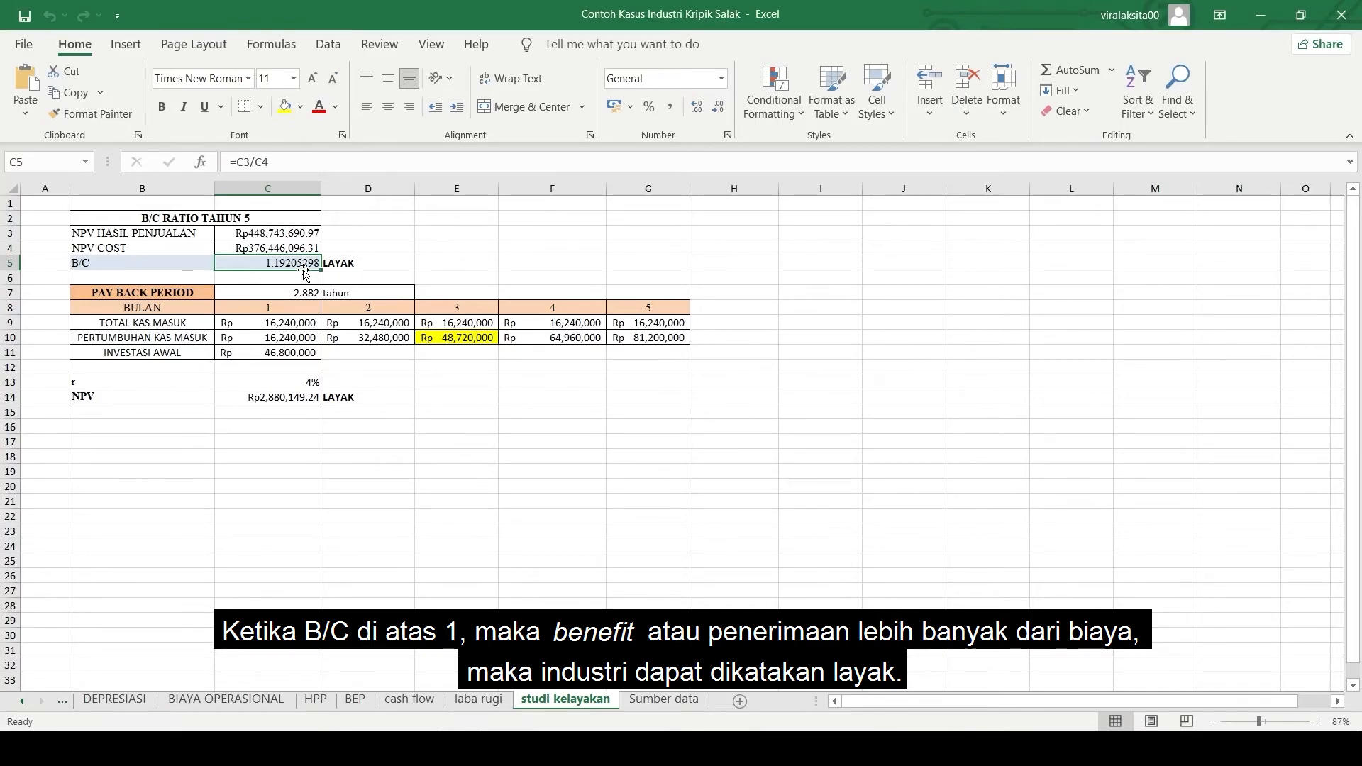
click(348, 268)
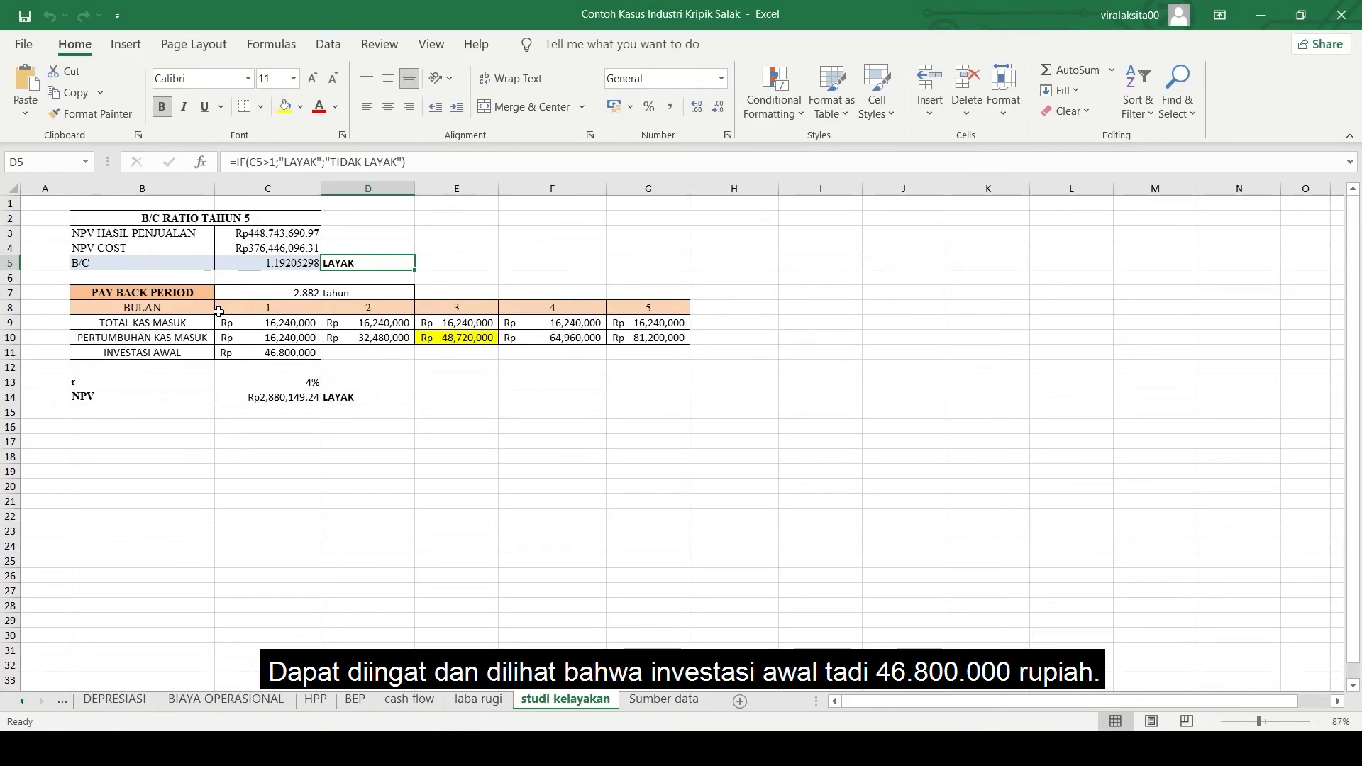
Examine the payback figures: INVESTASI AWAL, the third-period PERTUMBUHAN KAS MASUK, and the PAY BACK PERIOD formula.
click(266, 357)
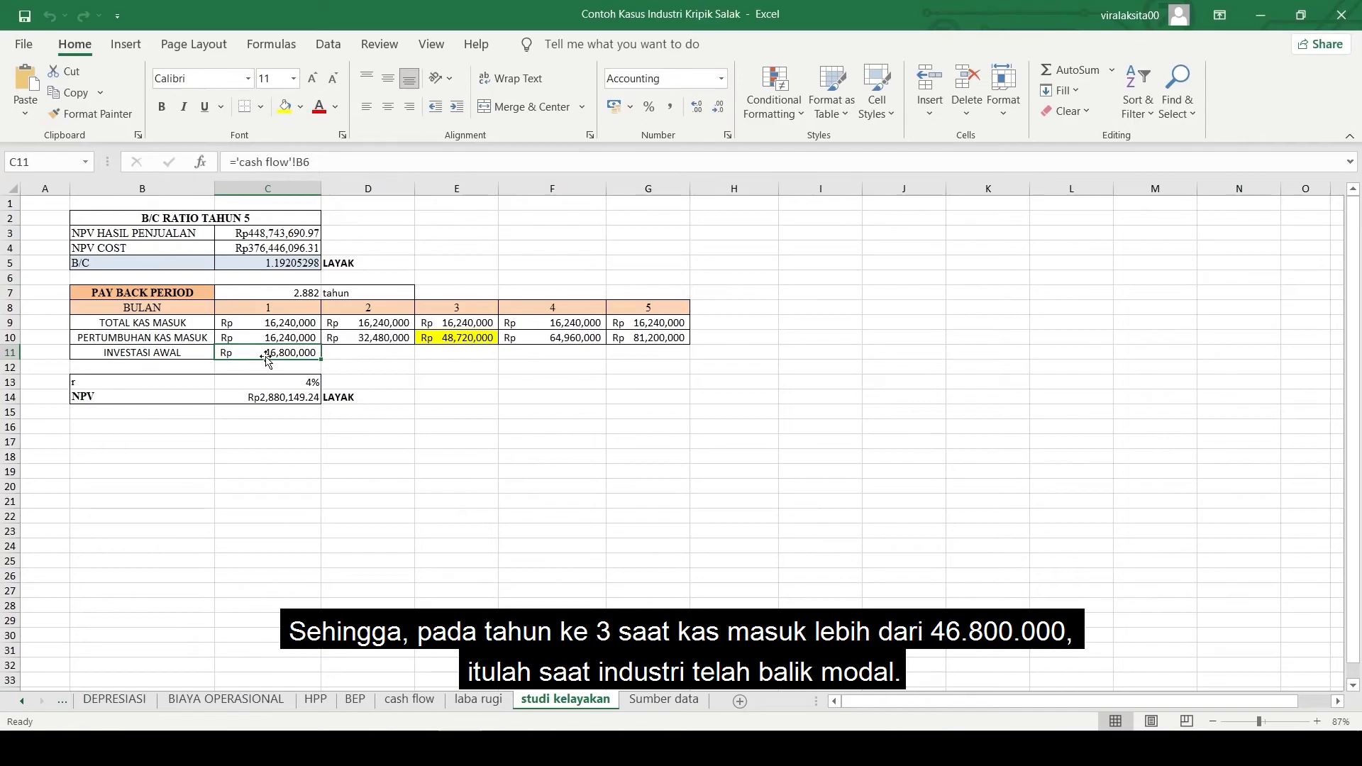
click(452, 337)
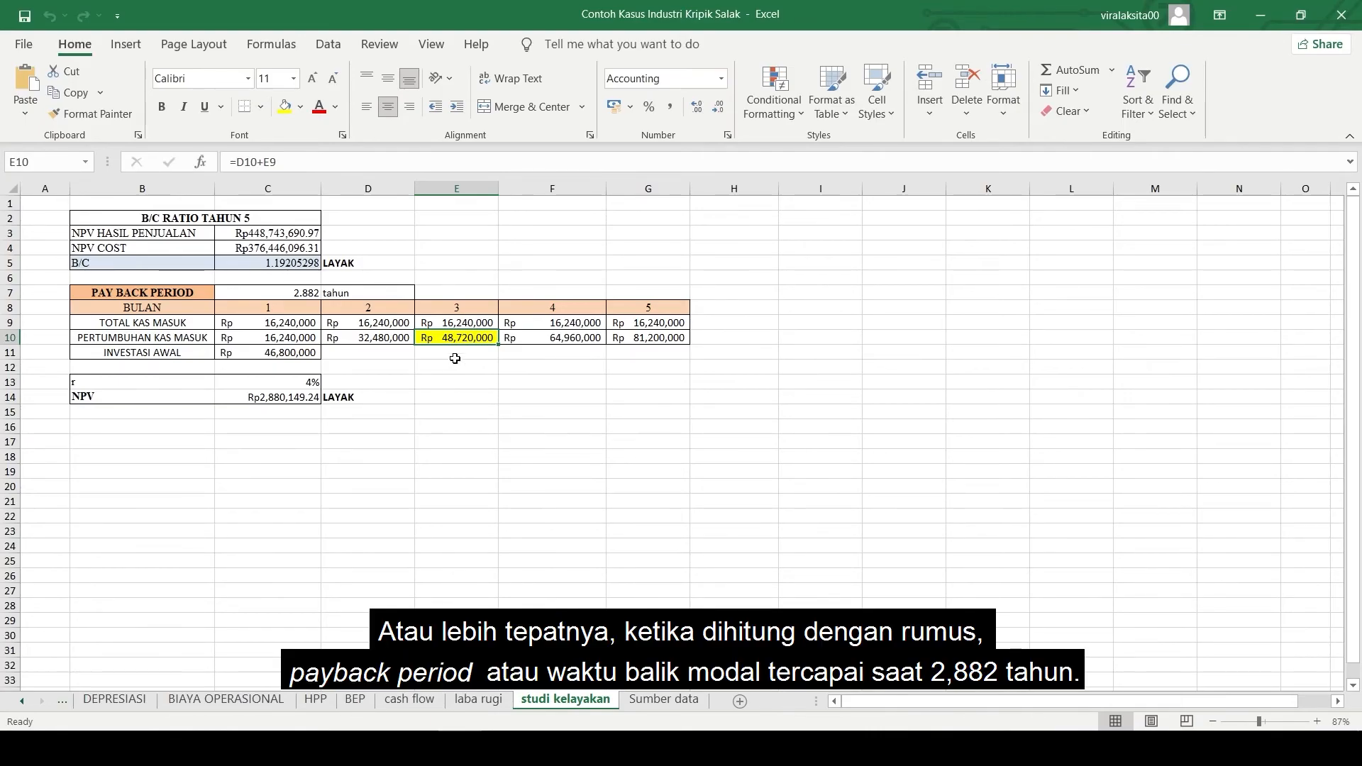
click(305, 291)
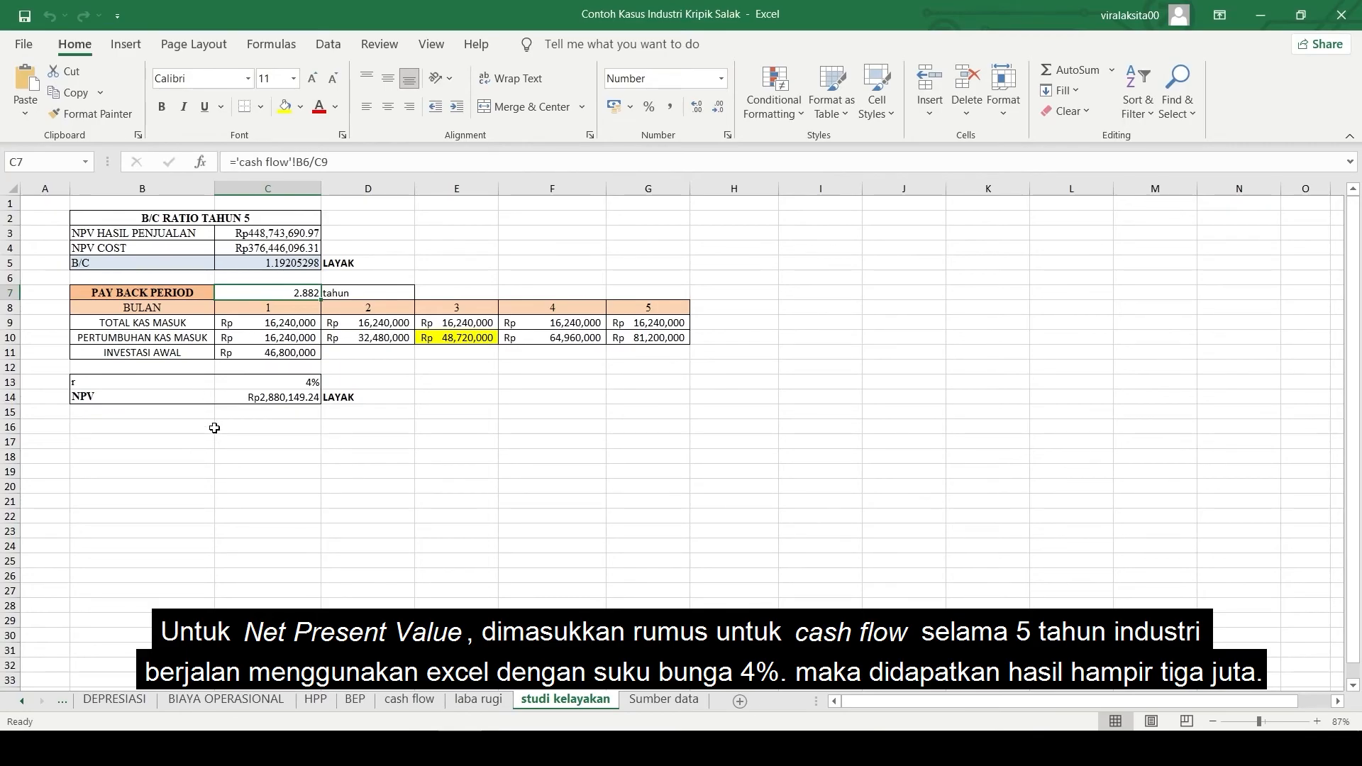
Inspect the NPV formula and its feasibility verdict, and open the reference list on the Sumber data sheet.
click(260, 400)
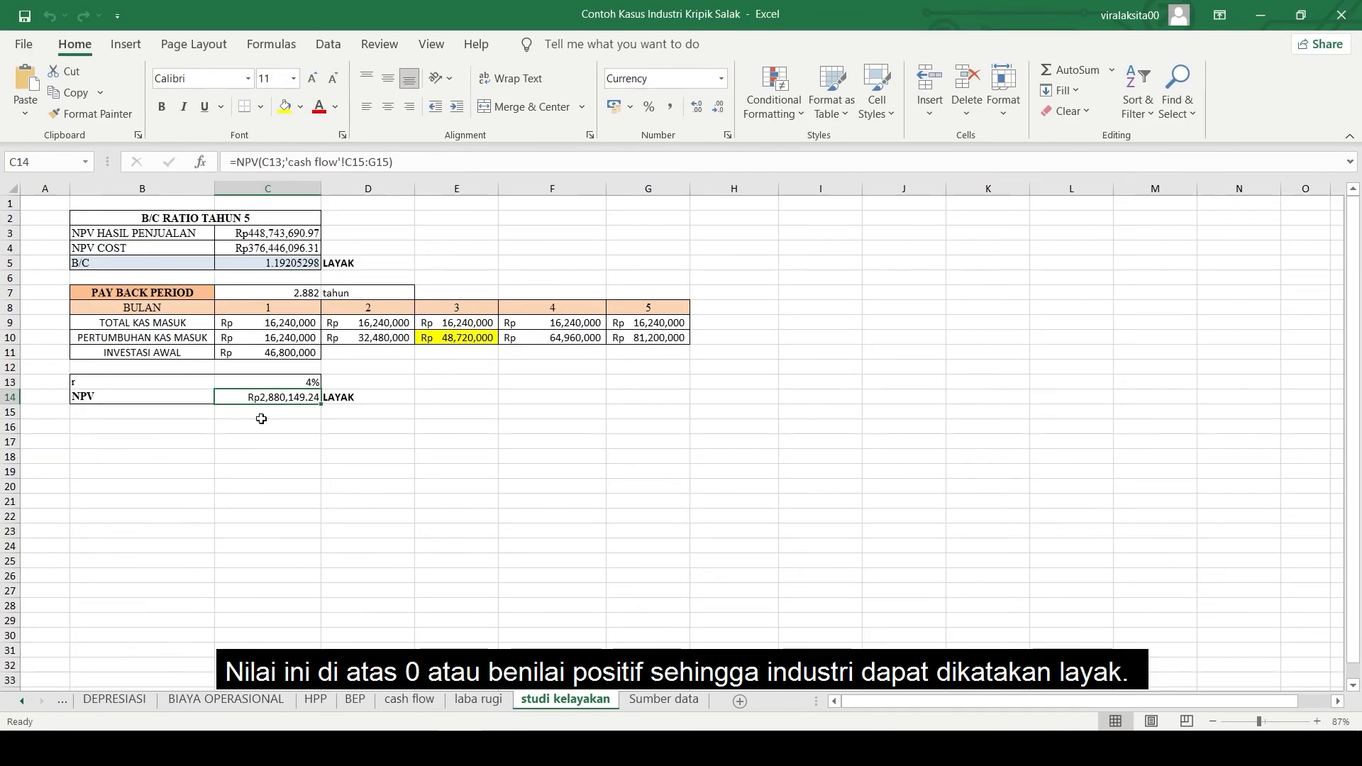
click(352, 398)
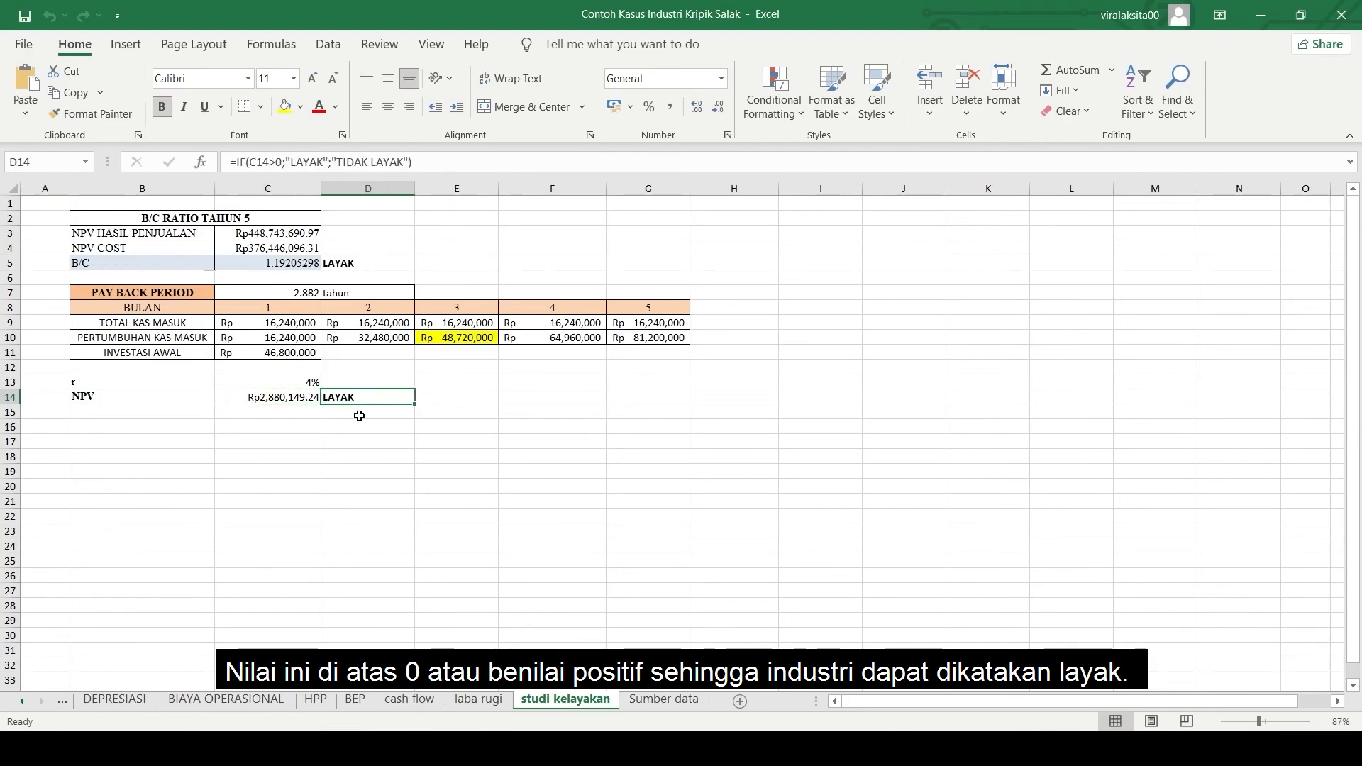
click(660, 699)
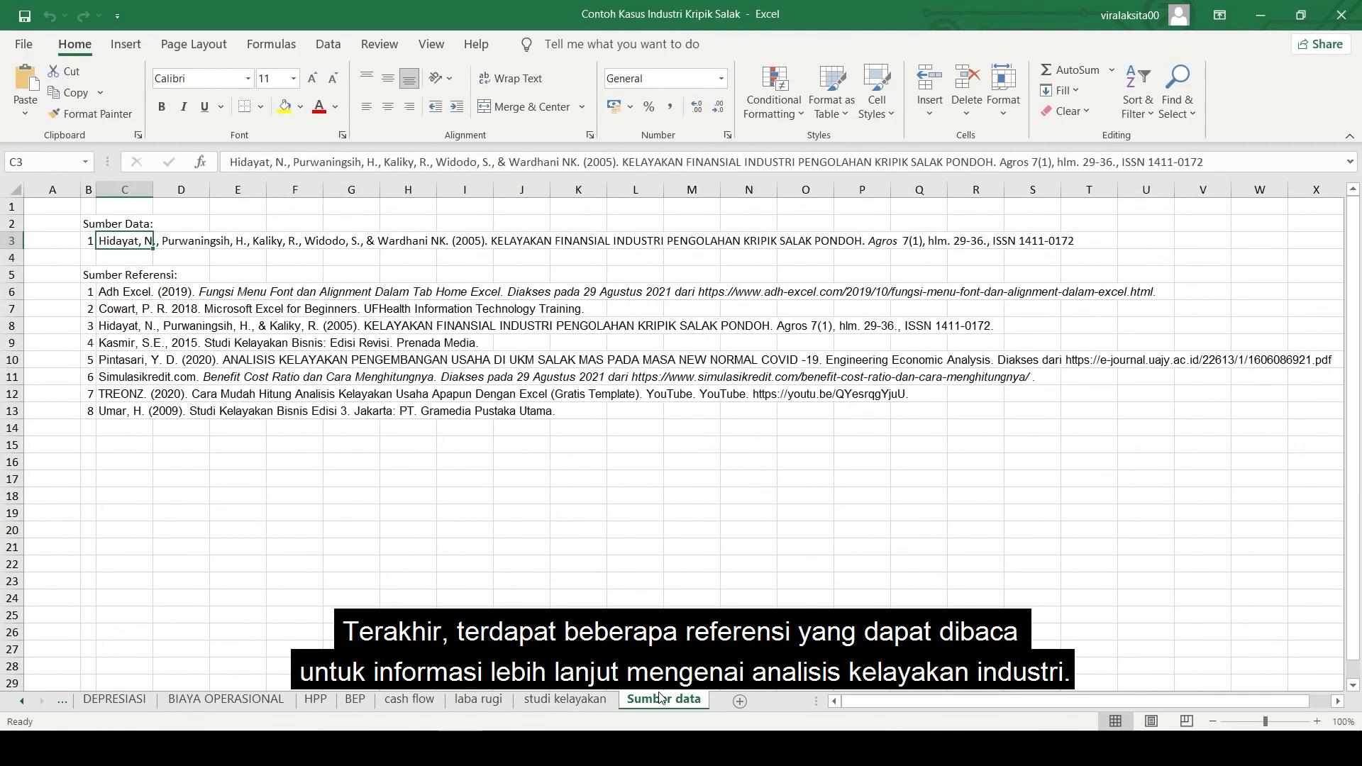